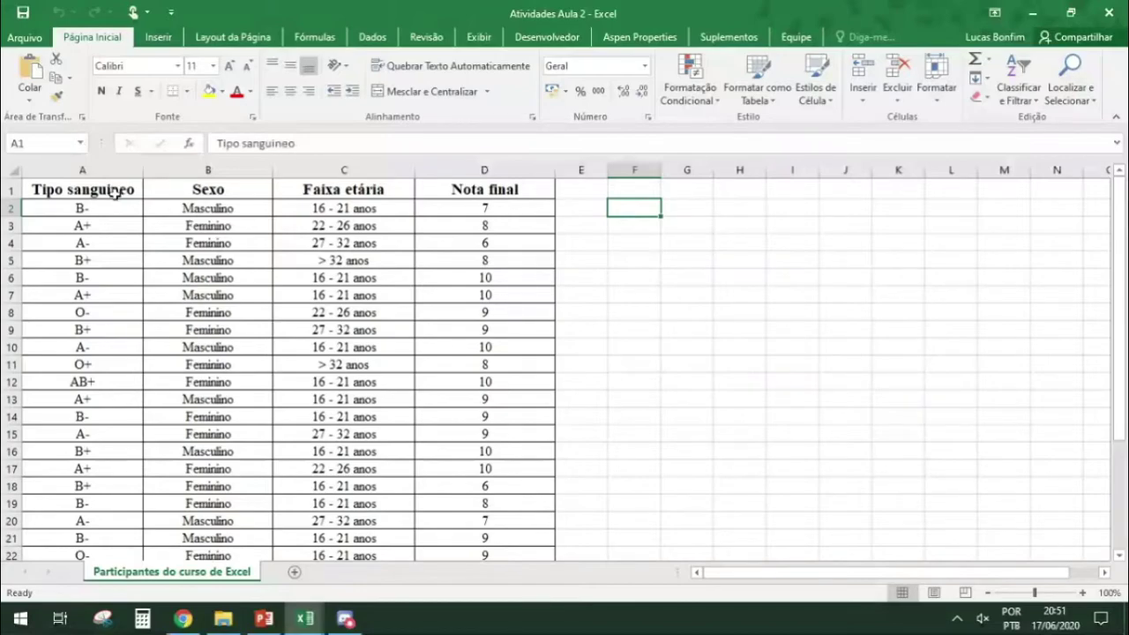
- Create a pivot table on a new worksheet from the full participants table, range A1:D31
scroll(181, 331, down, 6)
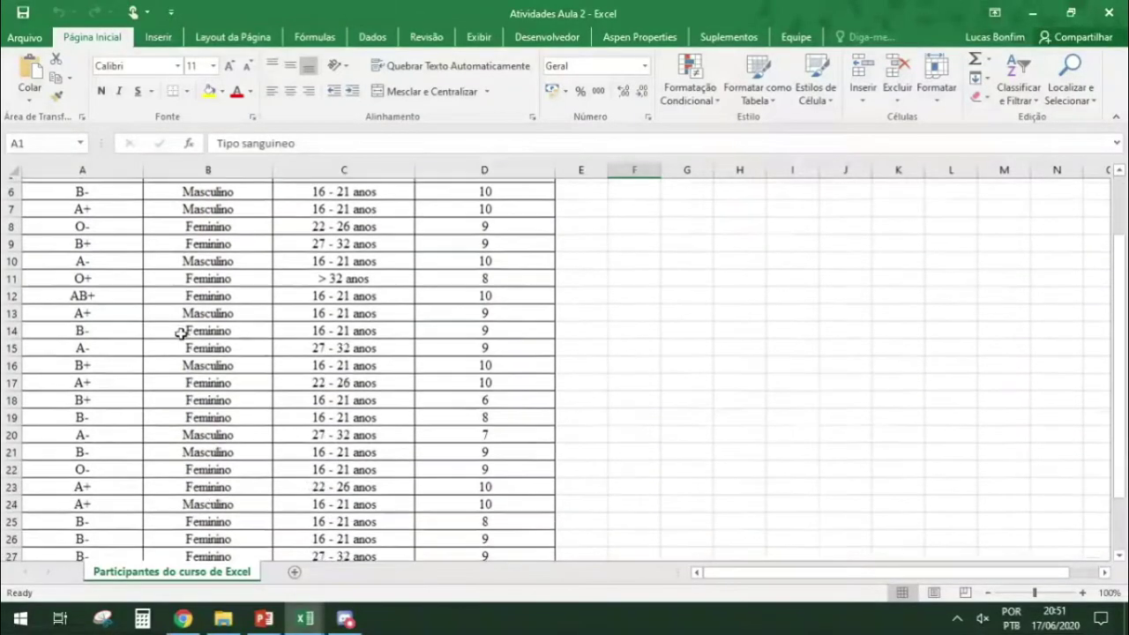
scroll(181, 330, up, 6)
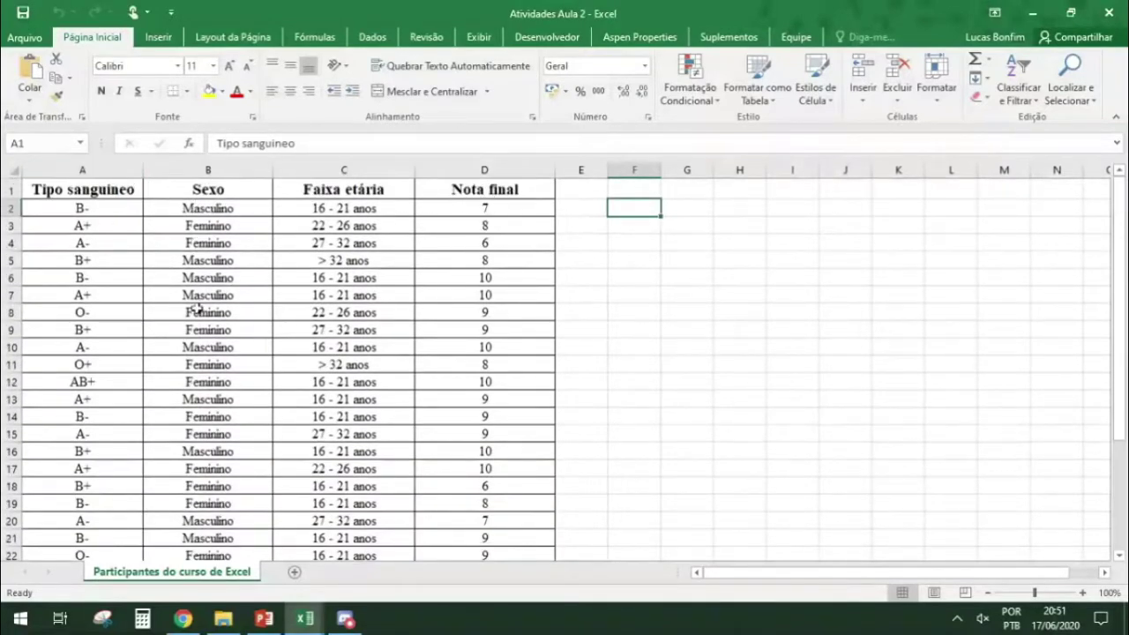
scroll(201, 382, down, 2)
scroll(203, 385, down, 3)
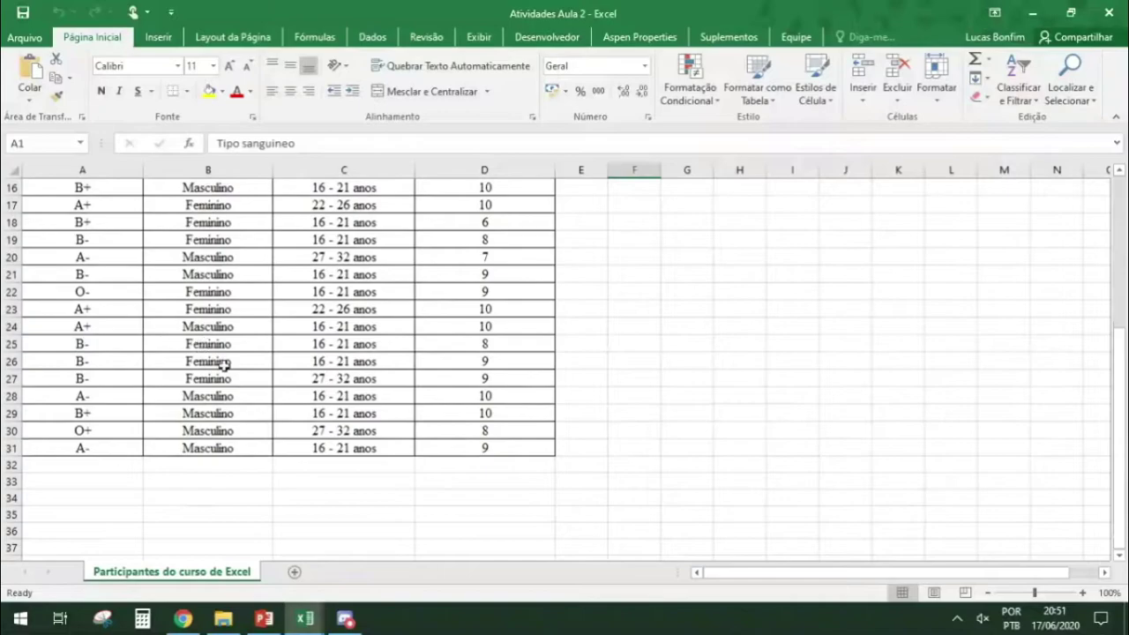
scroll(219, 365, up, 5)
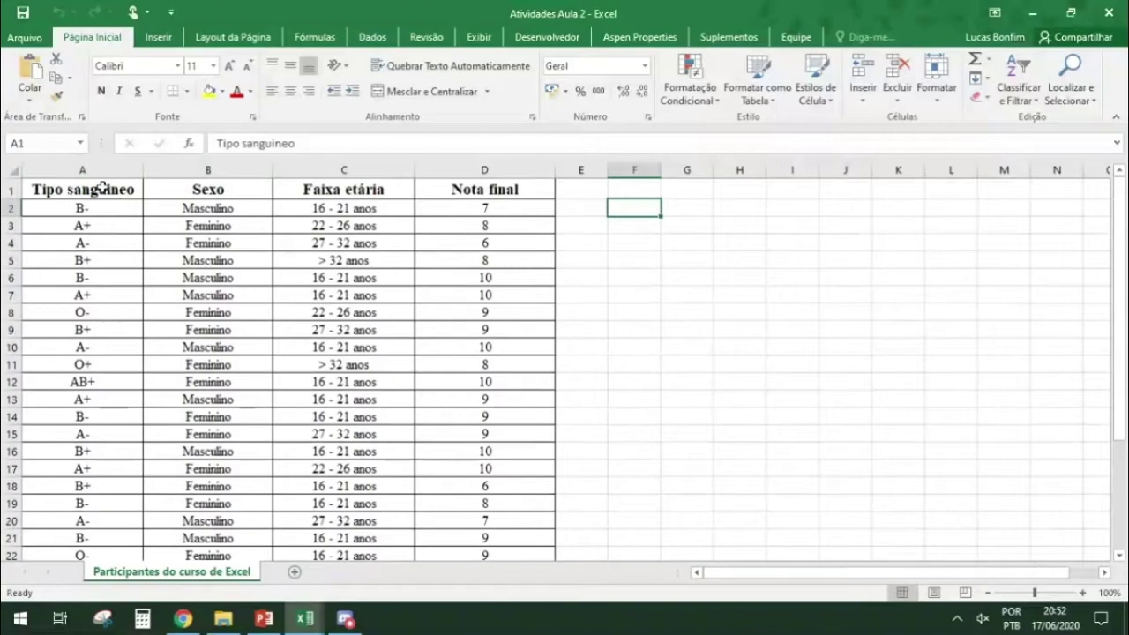
drag(103, 187, 479, 496)
scroll(391, 479, up, 4)
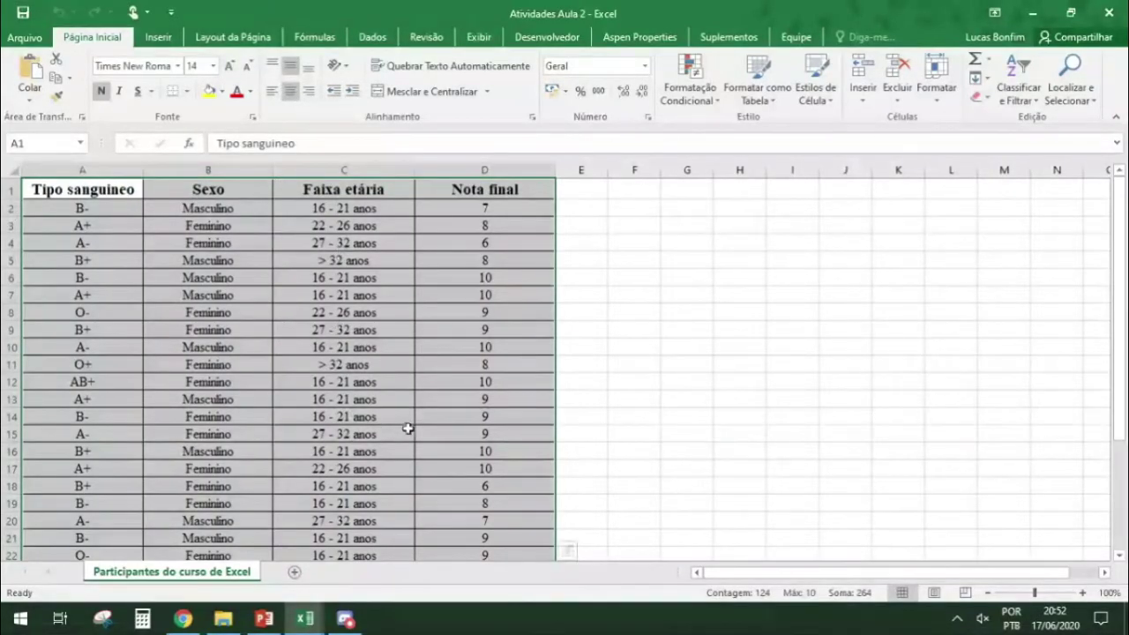
click(164, 40)
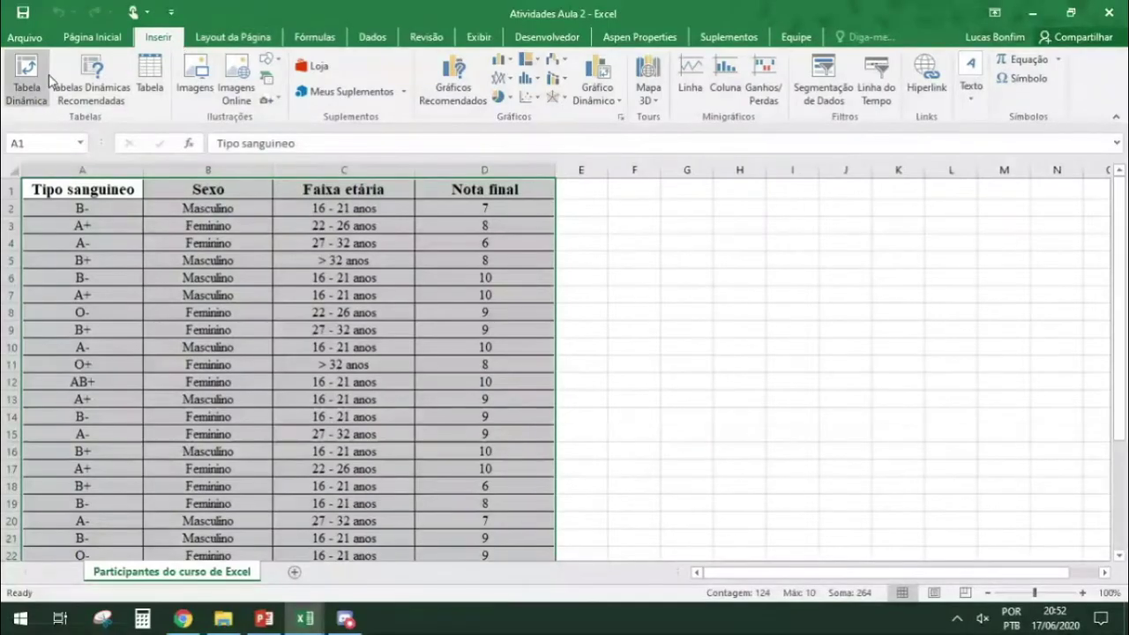
click(26, 78)
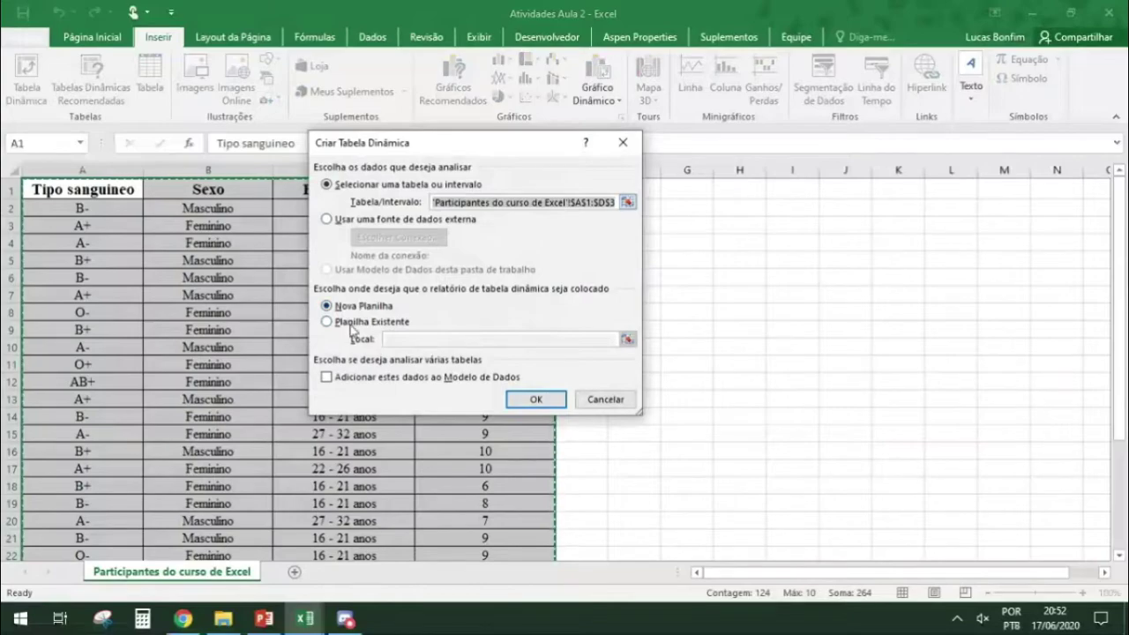
click(534, 400)
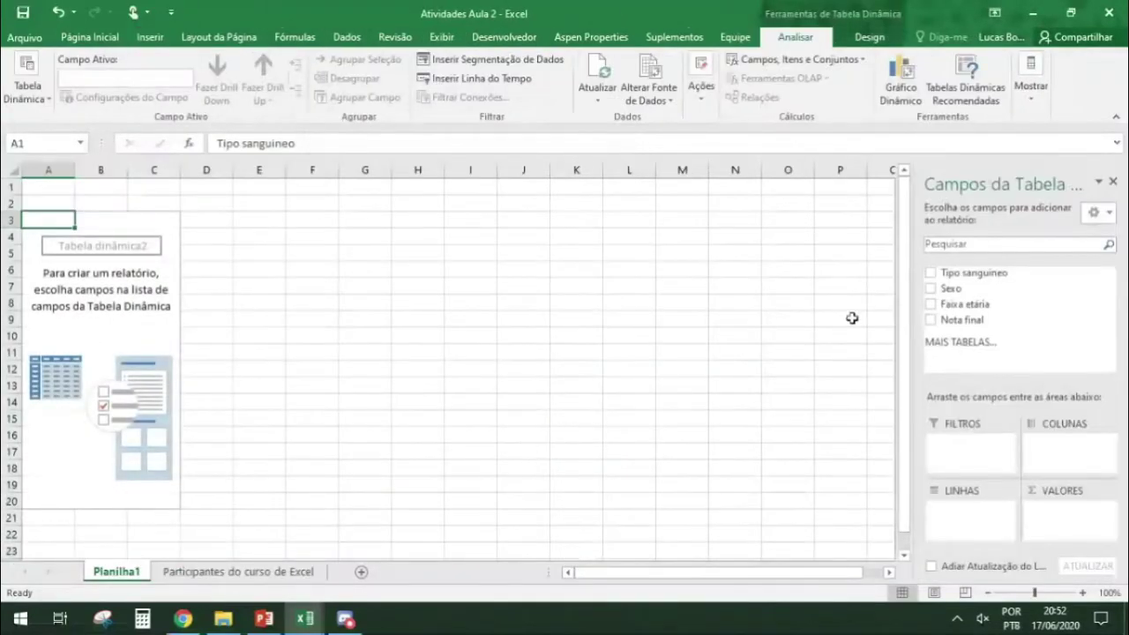
- Add Tipo sanguineo, Sexo, Faixa etária and Nota final to the pivot table, placing Tipo sanguineo in the columns
click(931, 273)
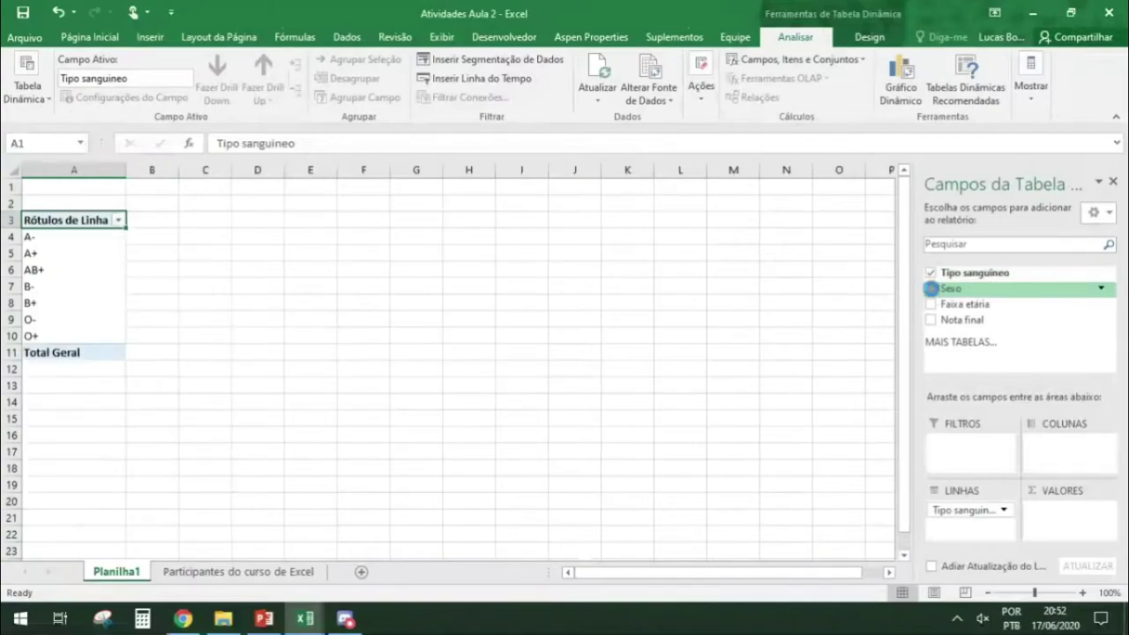
click(932, 289)
click(932, 305)
click(932, 320)
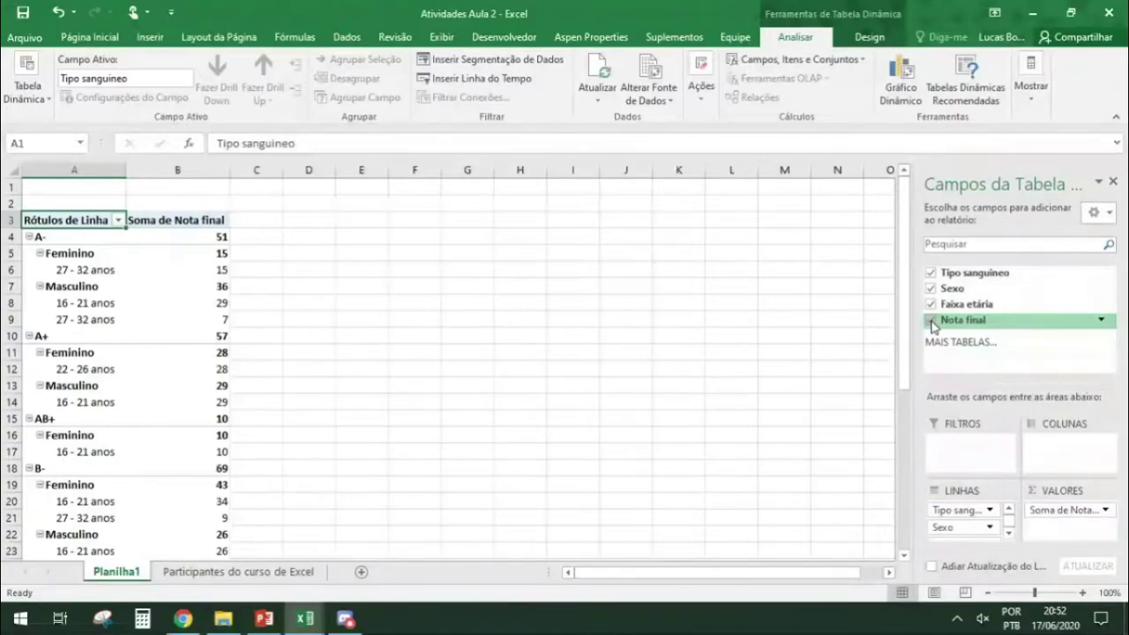
scroll(962, 475, down, 3)
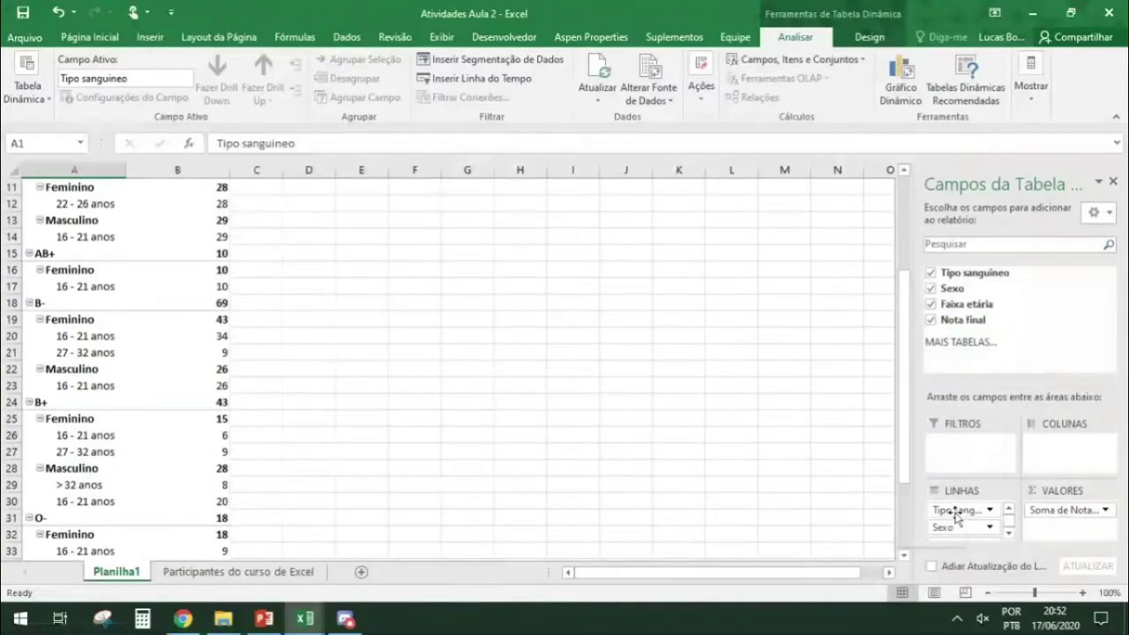
drag(966, 519, 1059, 450)
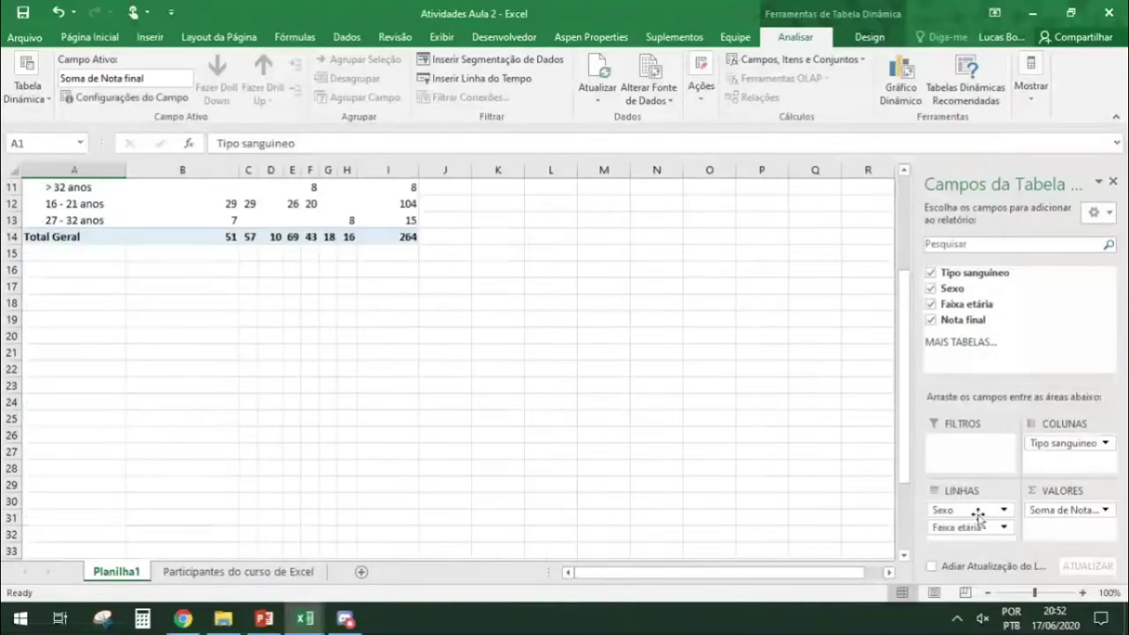
scroll(653, 416, up, 3)
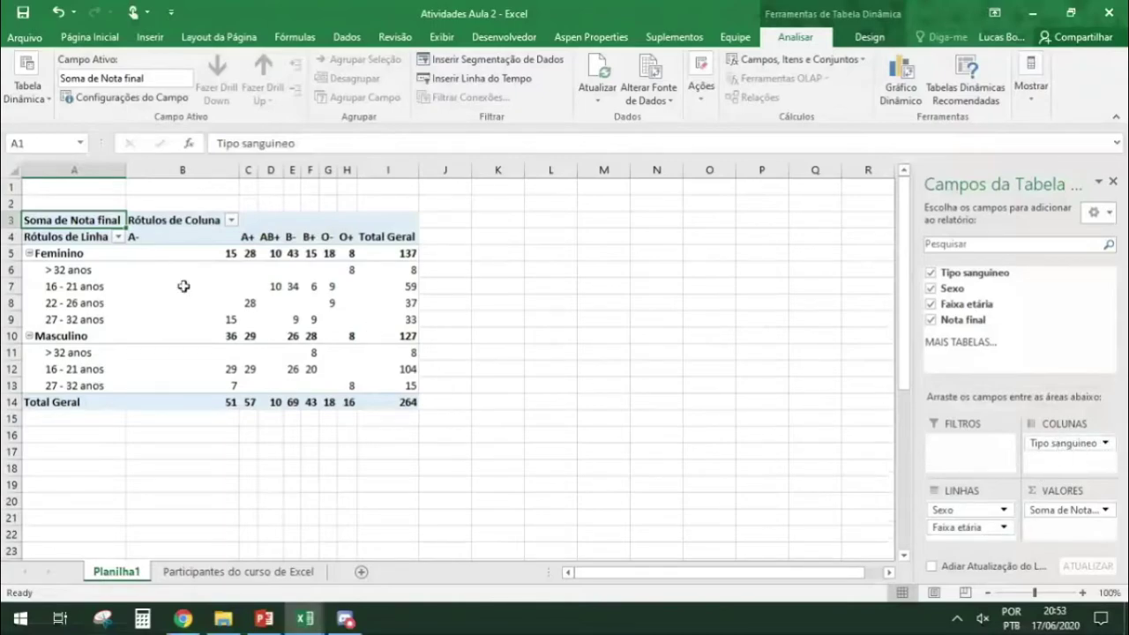
- Filter the pivot table's column labels to exclude blood types AB+, B- and B+
click(230, 220)
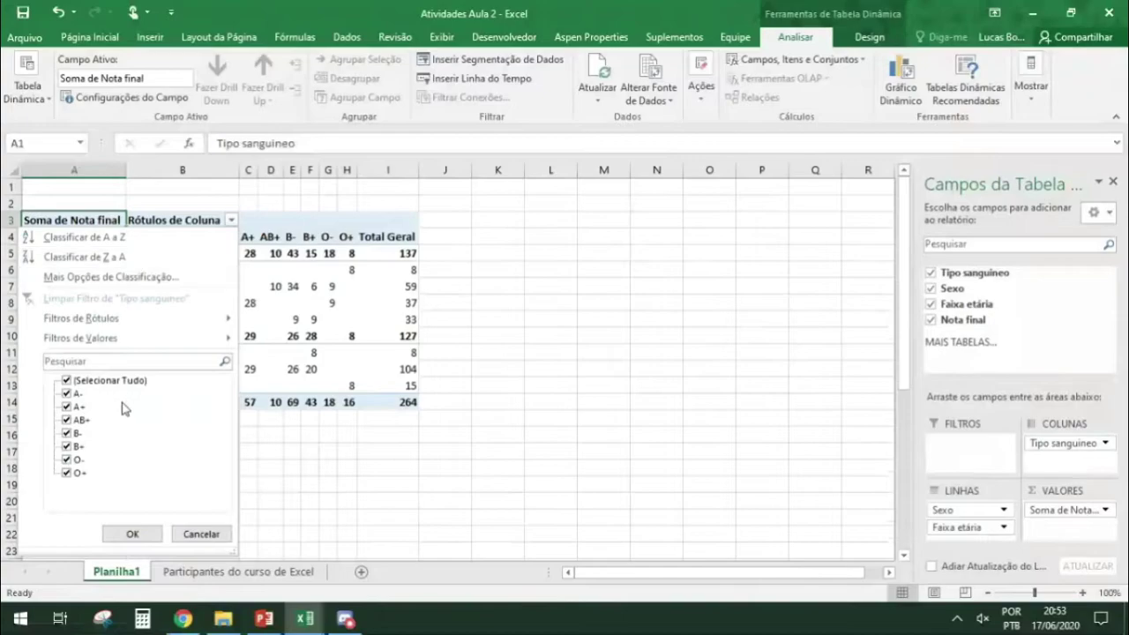
click(67, 459)
click(66, 447)
click(67, 447)
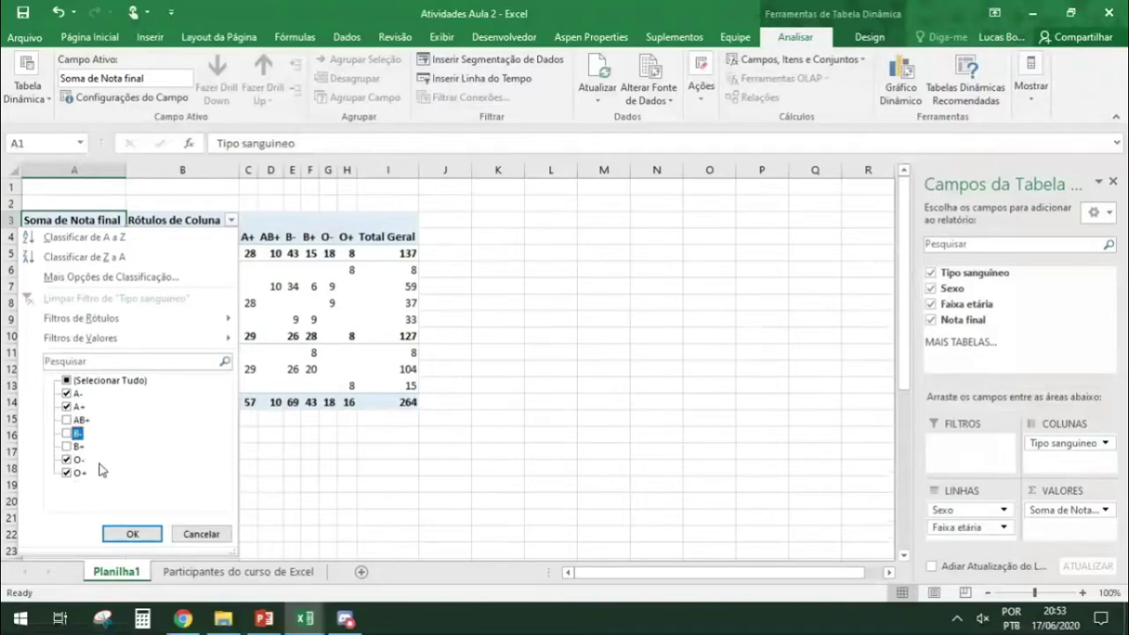
click(122, 533)
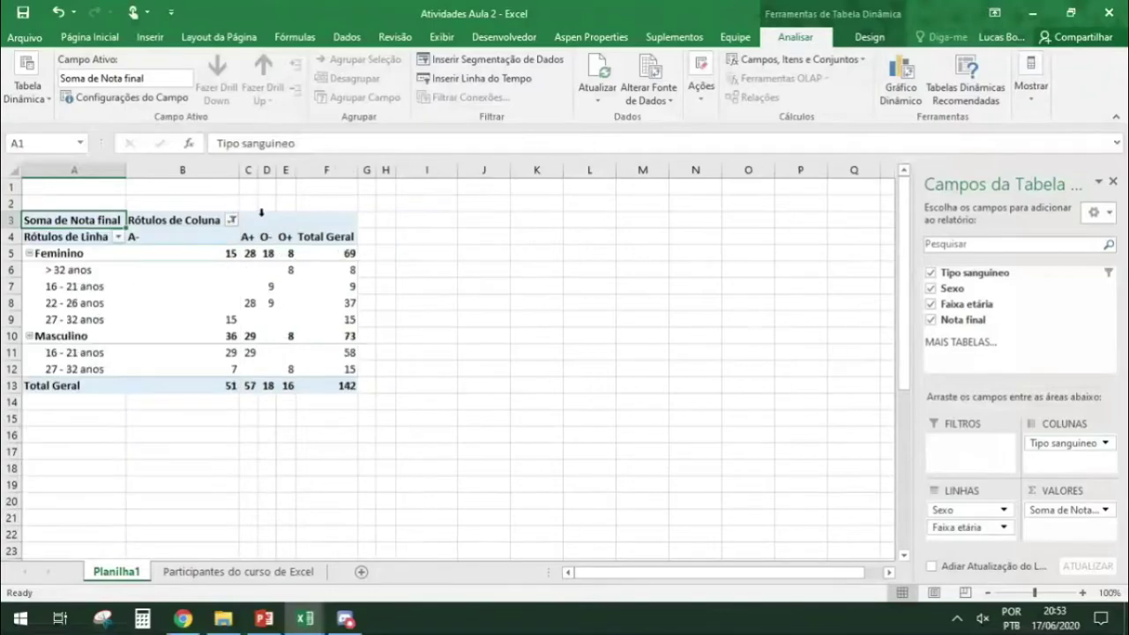
- Include blood types AB+, B- and B+ in the column label filter again
click(232, 219)
click(70, 420)
click(70, 433)
click(70, 447)
click(133, 535)
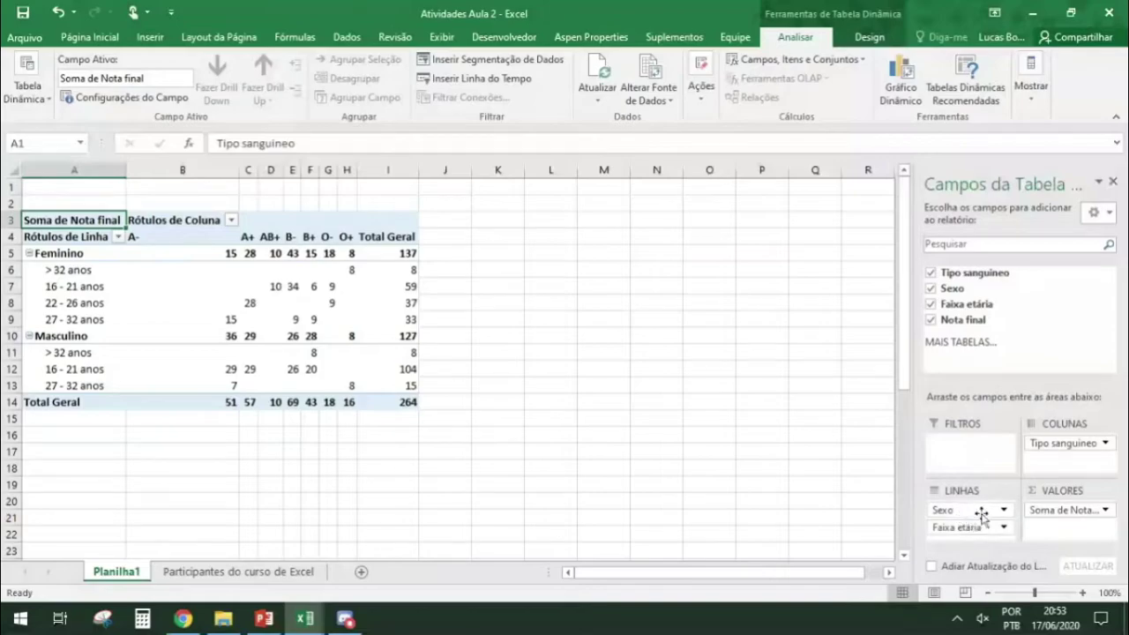
- Collapse and re-expand the Feminino and Masculino row groups in the pivot table
click(29, 254)
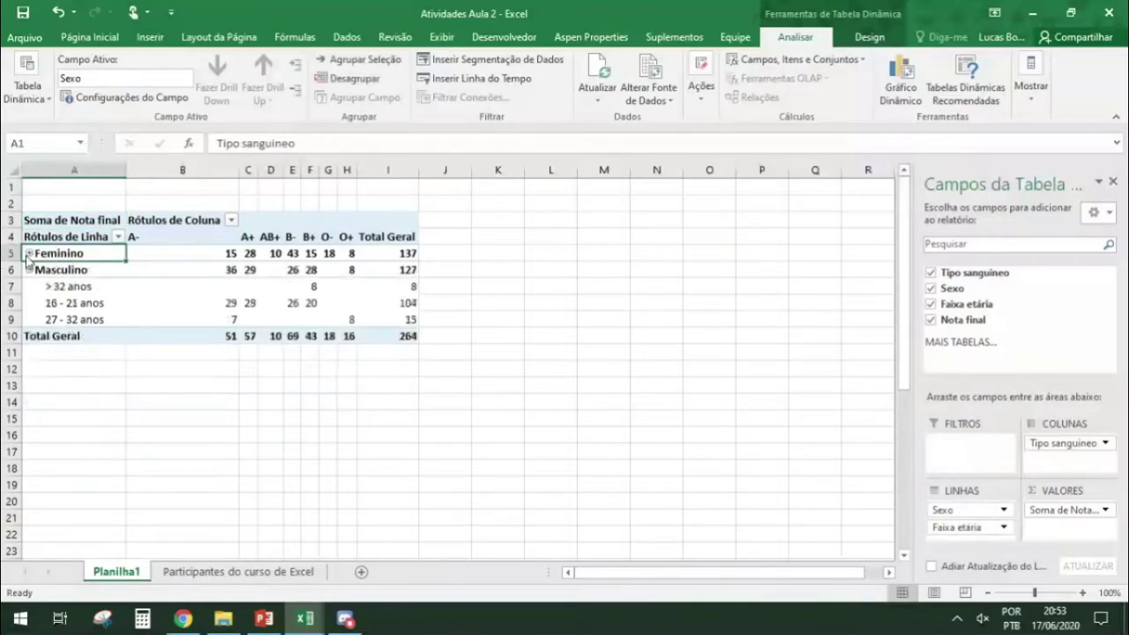
click(29, 270)
click(29, 271)
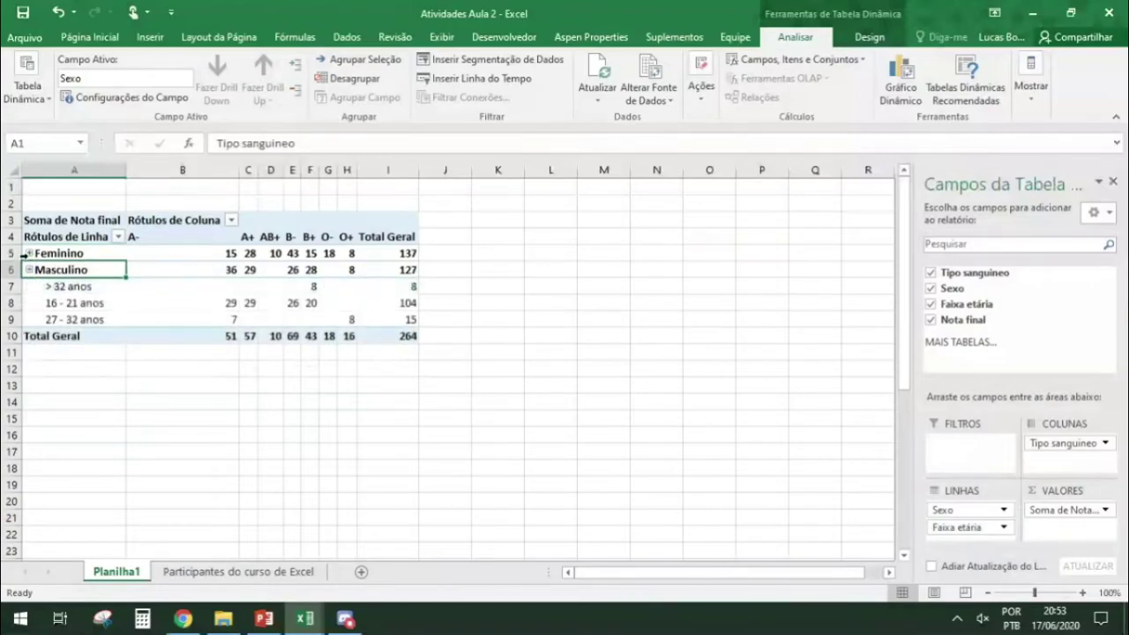
click(31, 255)
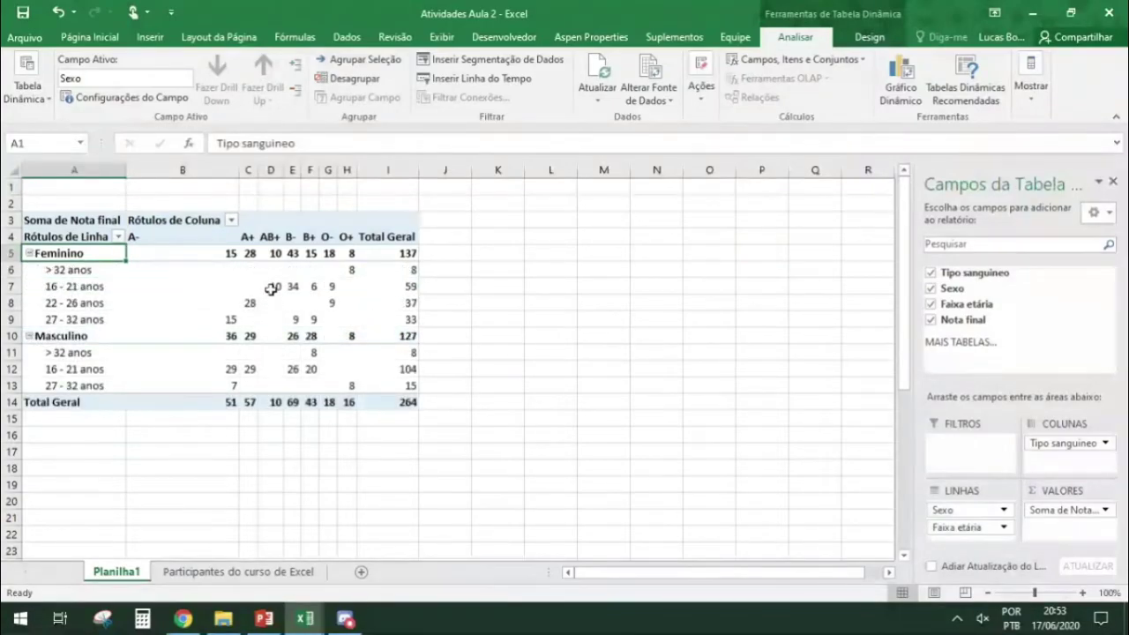
- Change the Nota final value field to summarize by average (Média)
click(271, 287)
drag(273, 289, 349, 319)
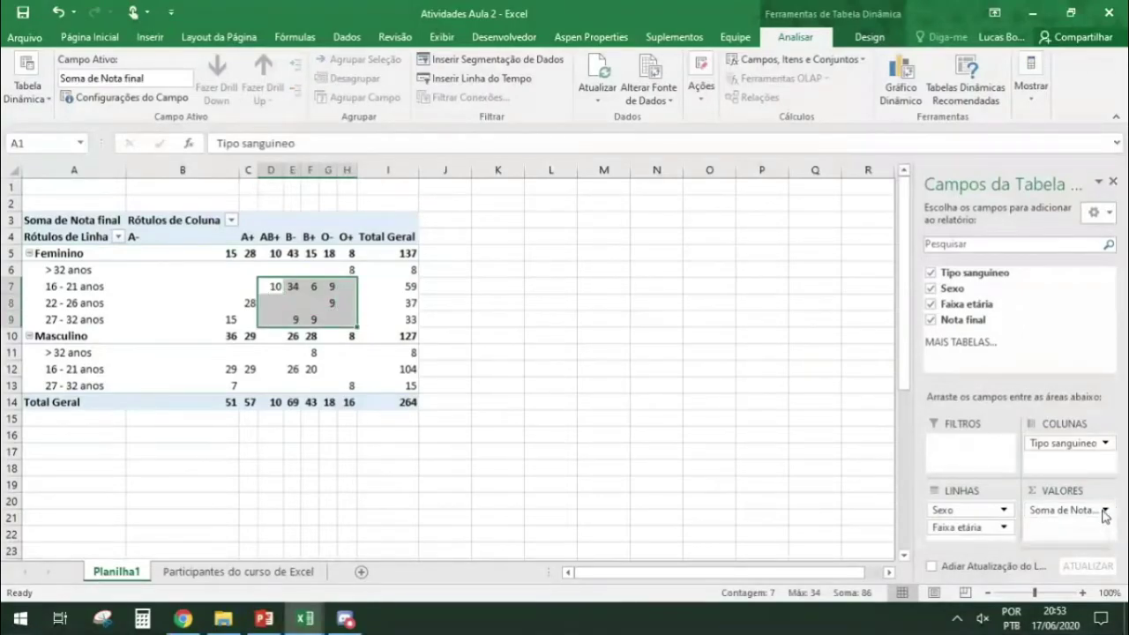
click(292, 285)
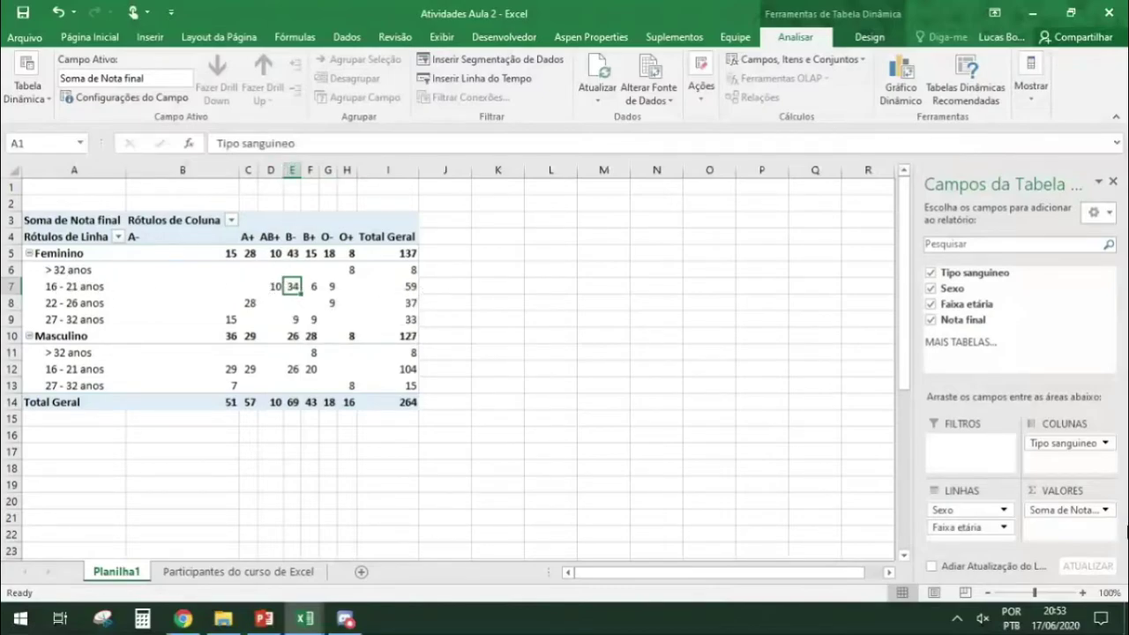
click(1106, 512)
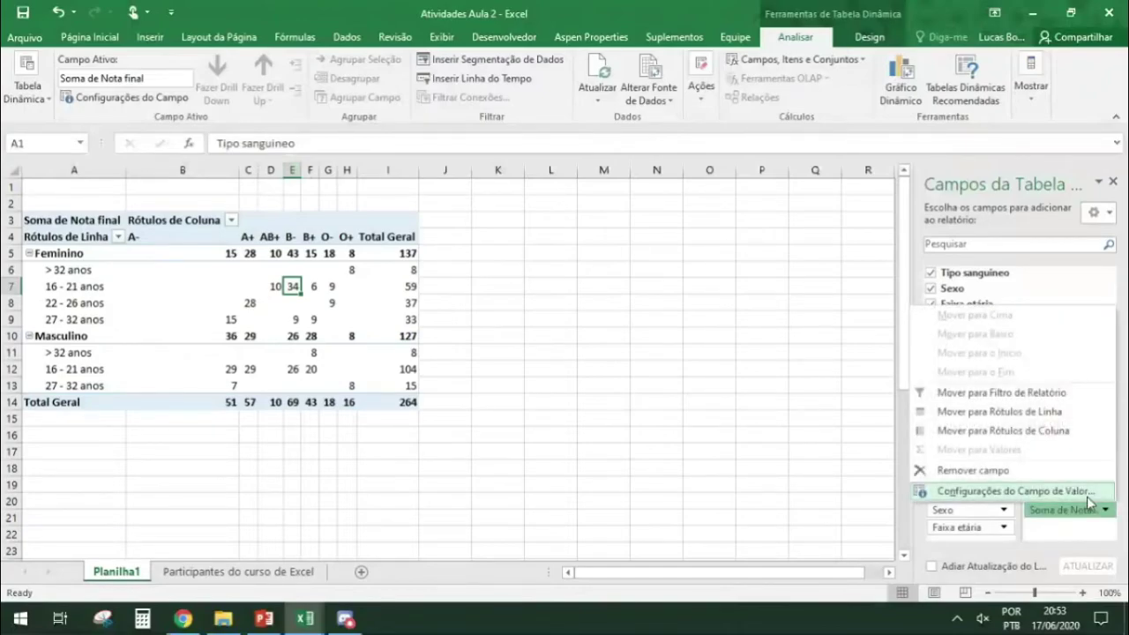
click(1087, 497)
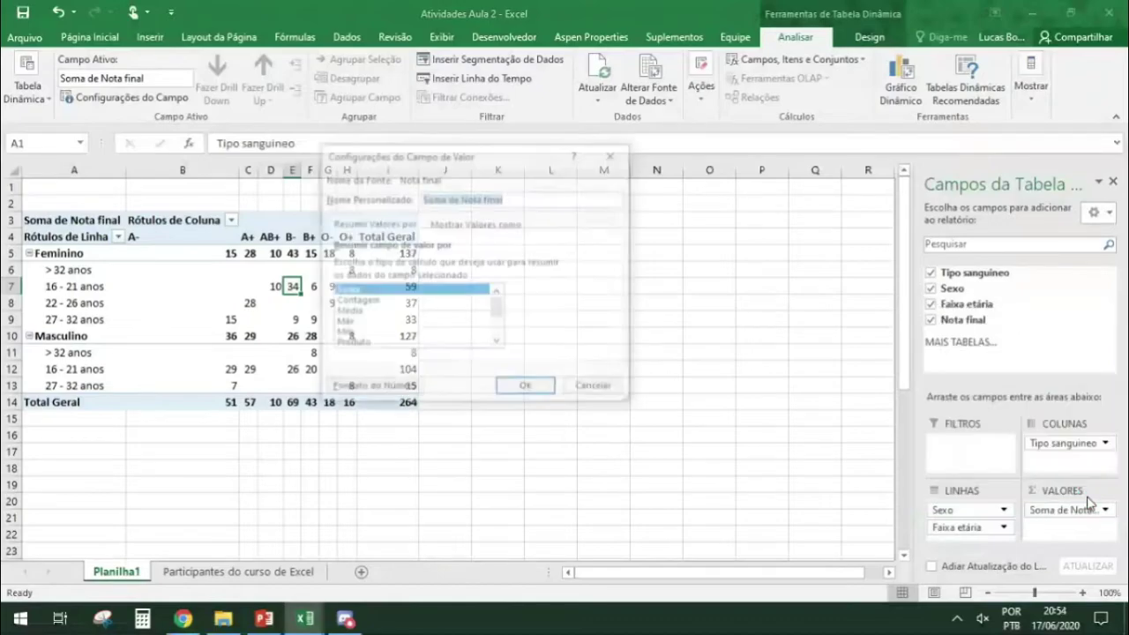
click(348, 312)
click(527, 390)
- Examine the average grades by blood type for the Feminino group and the Masculino 16 - 21 anos row
drag(217, 269, 538, 342)
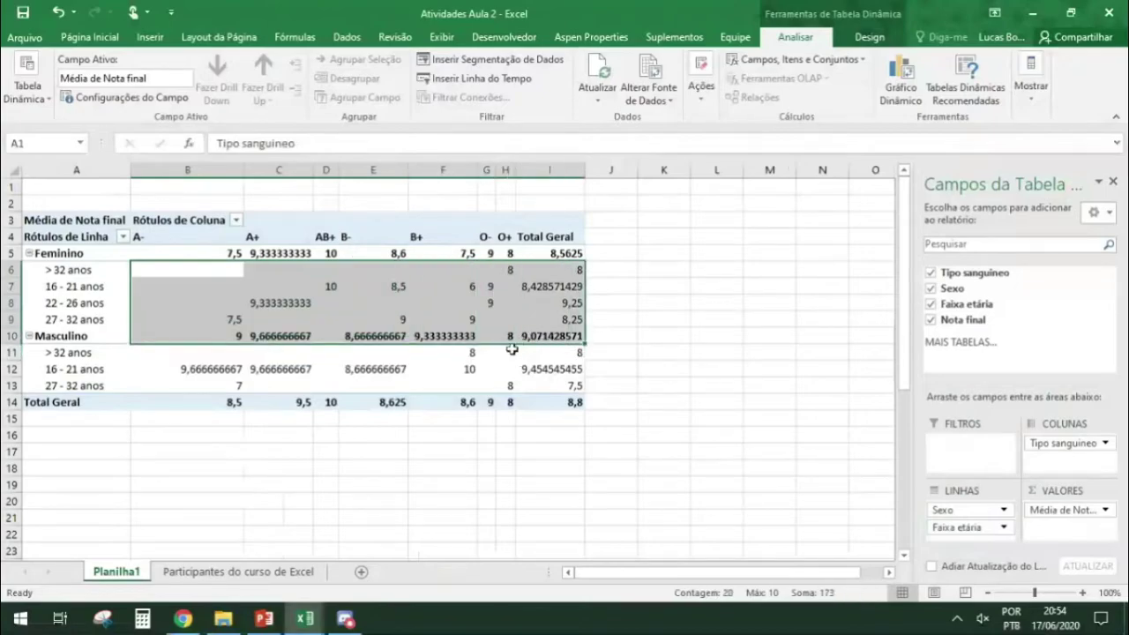
drag(225, 254, 545, 320)
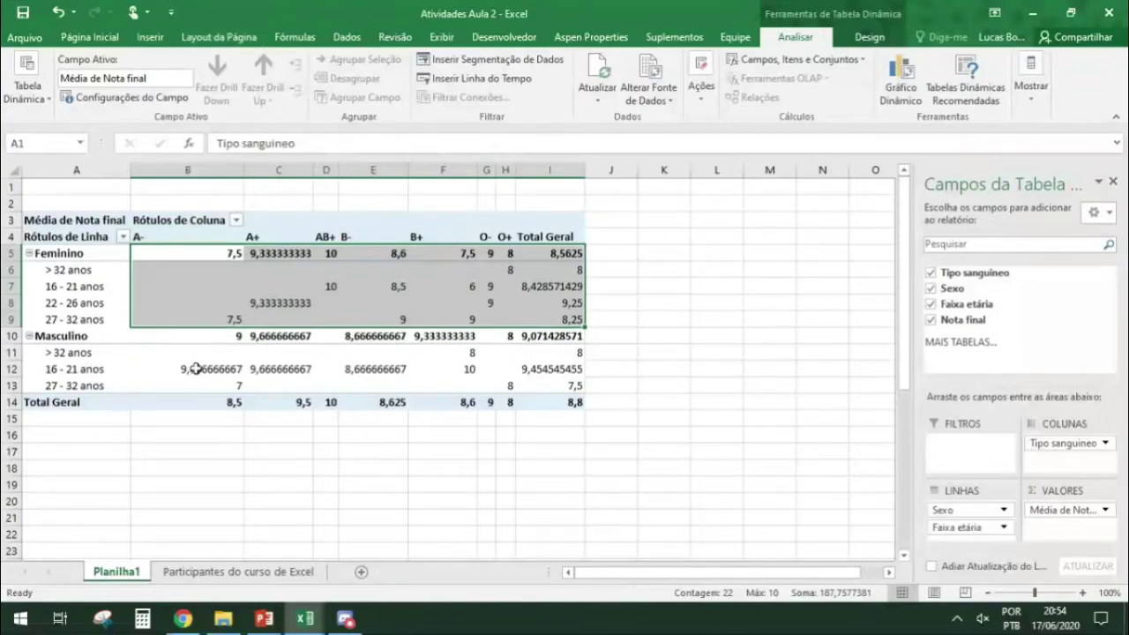
click(66, 371)
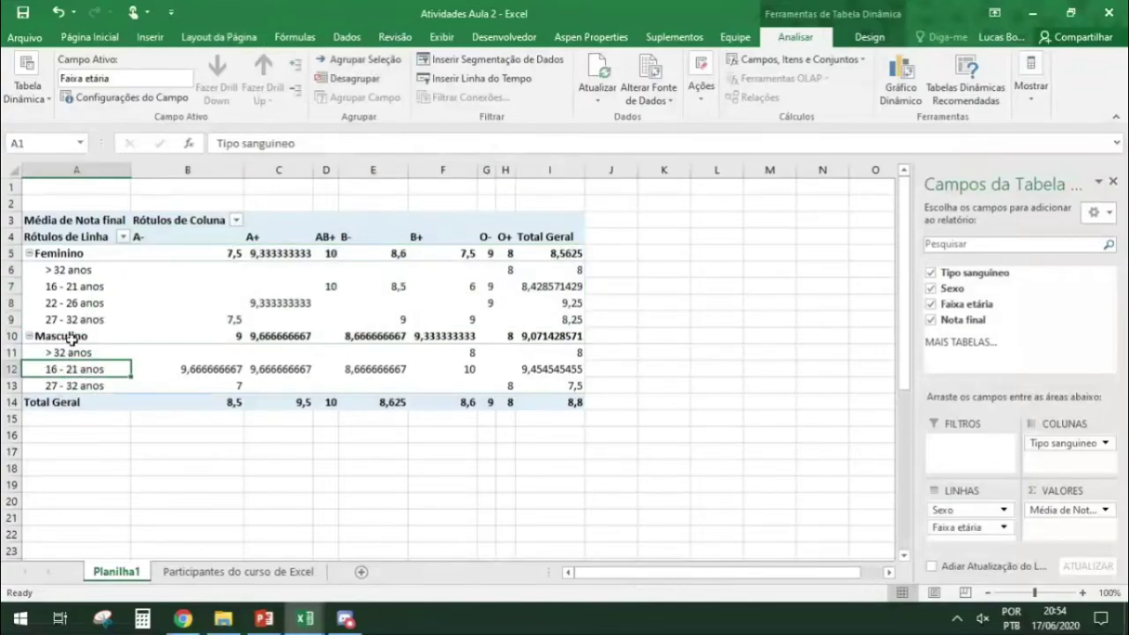
click(292, 369)
click(375, 368)
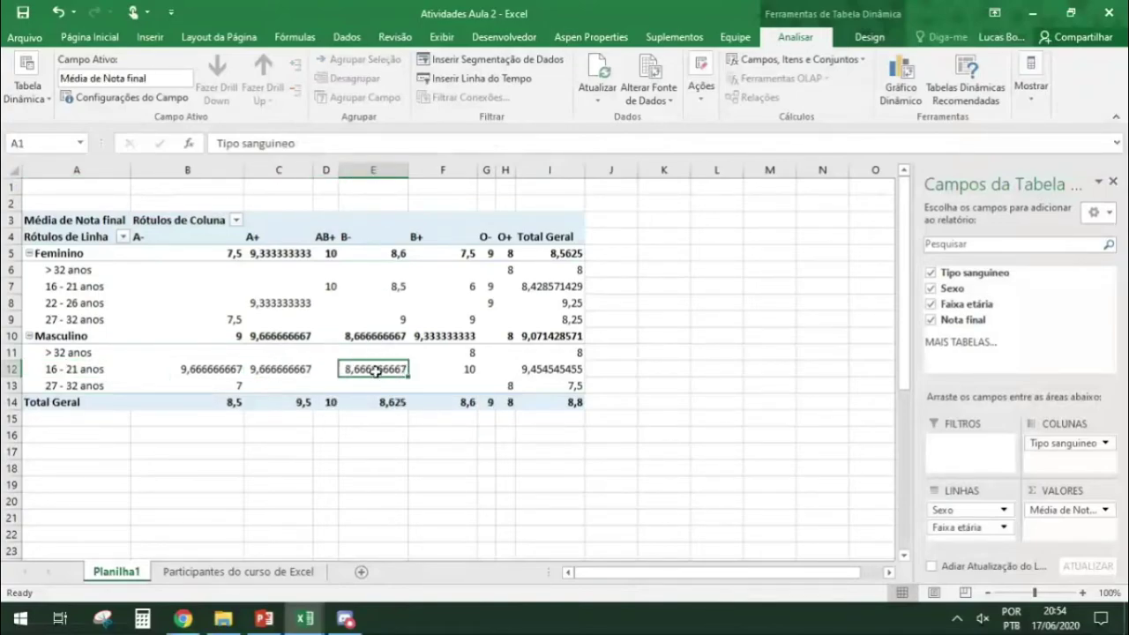
mouse_move(375, 371)
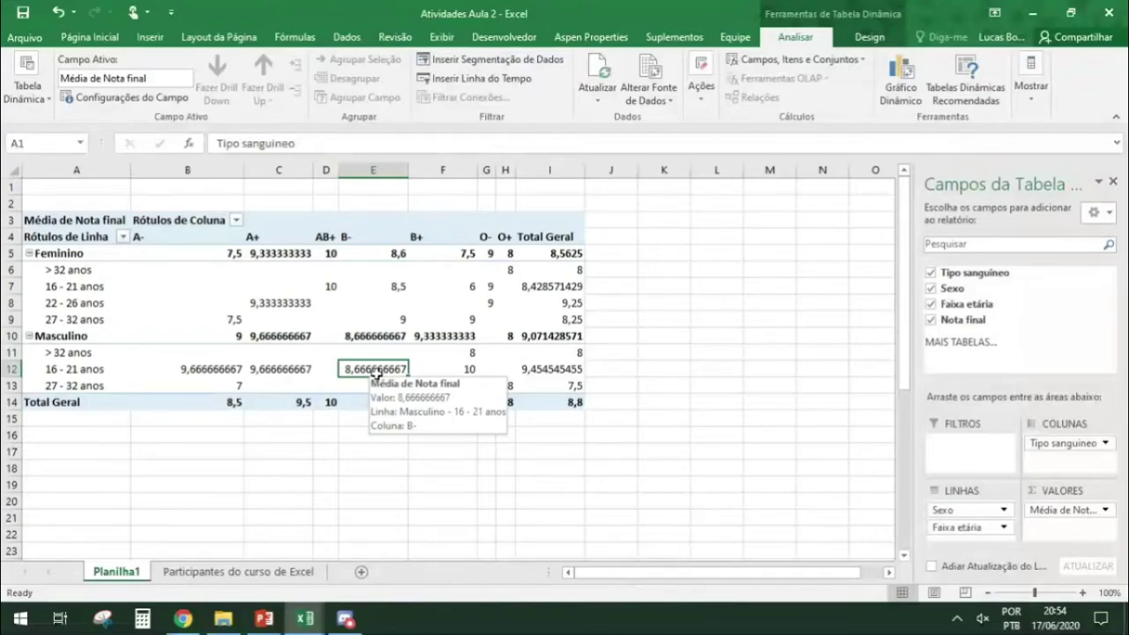
click(453, 367)
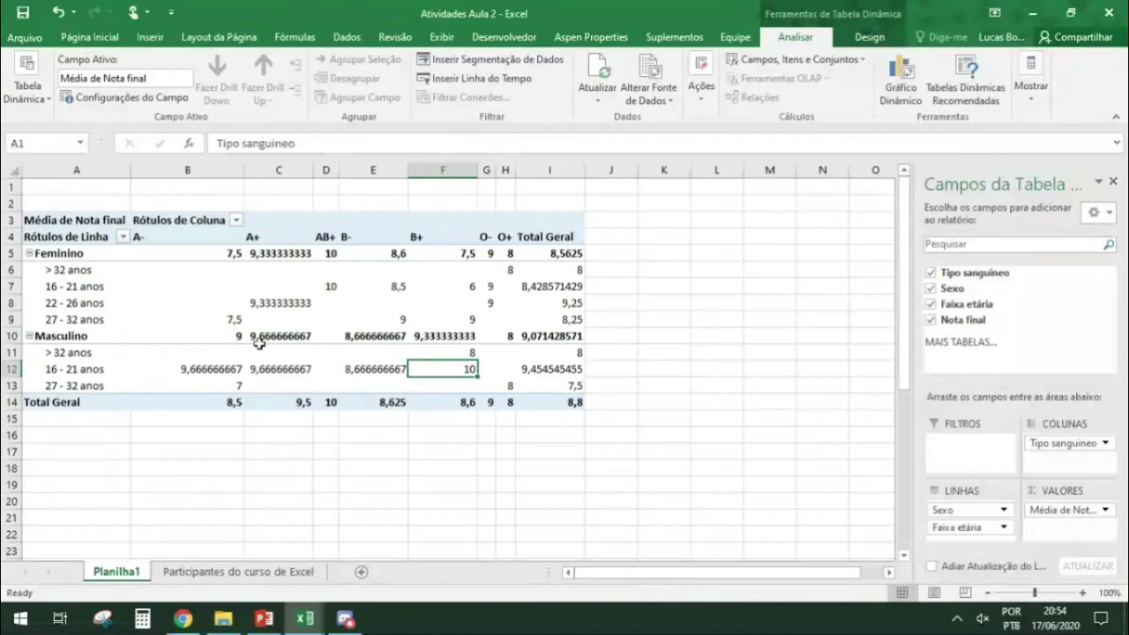
drag(240, 253, 542, 387)
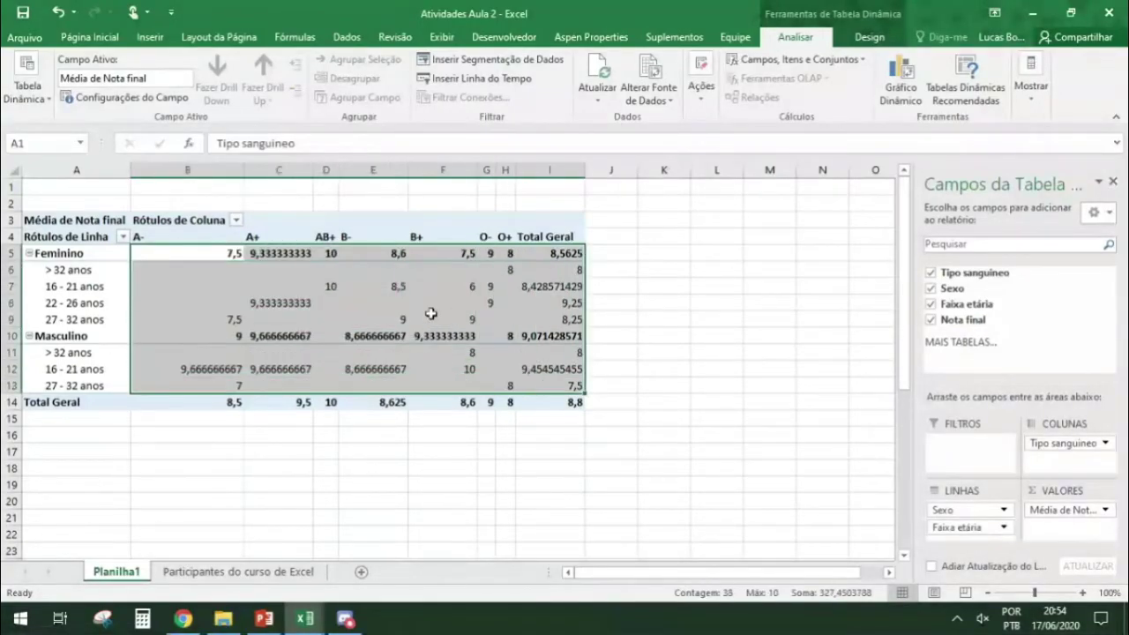
- Format the Feminino group's averages, including the Total Geral column, as numbers with two decimal places
drag(227, 253, 544, 318)
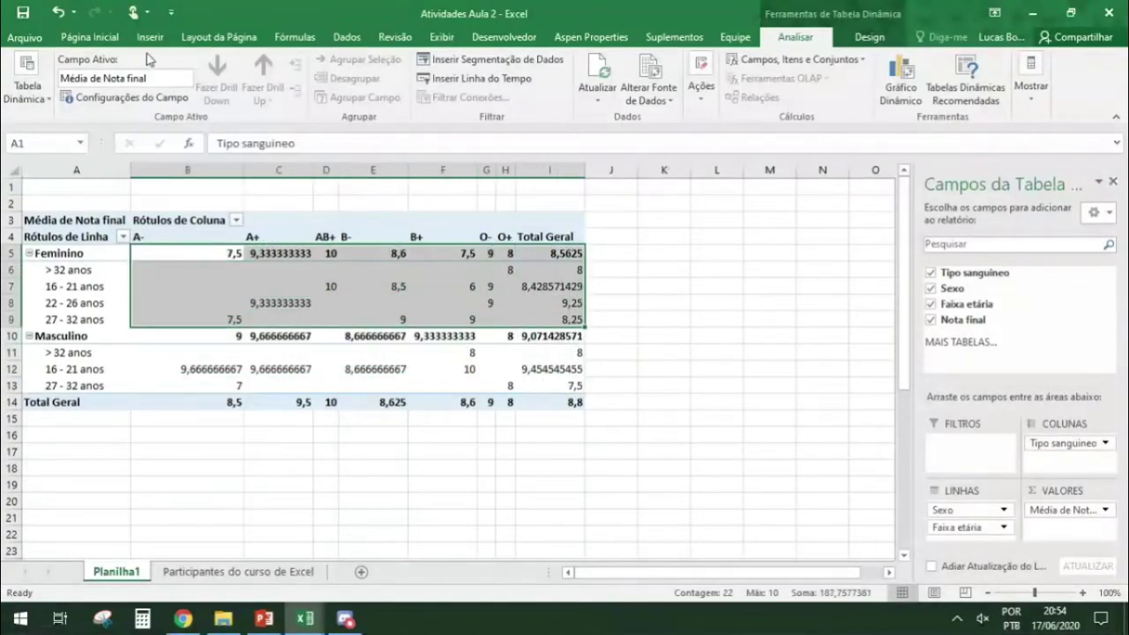
click(92, 39)
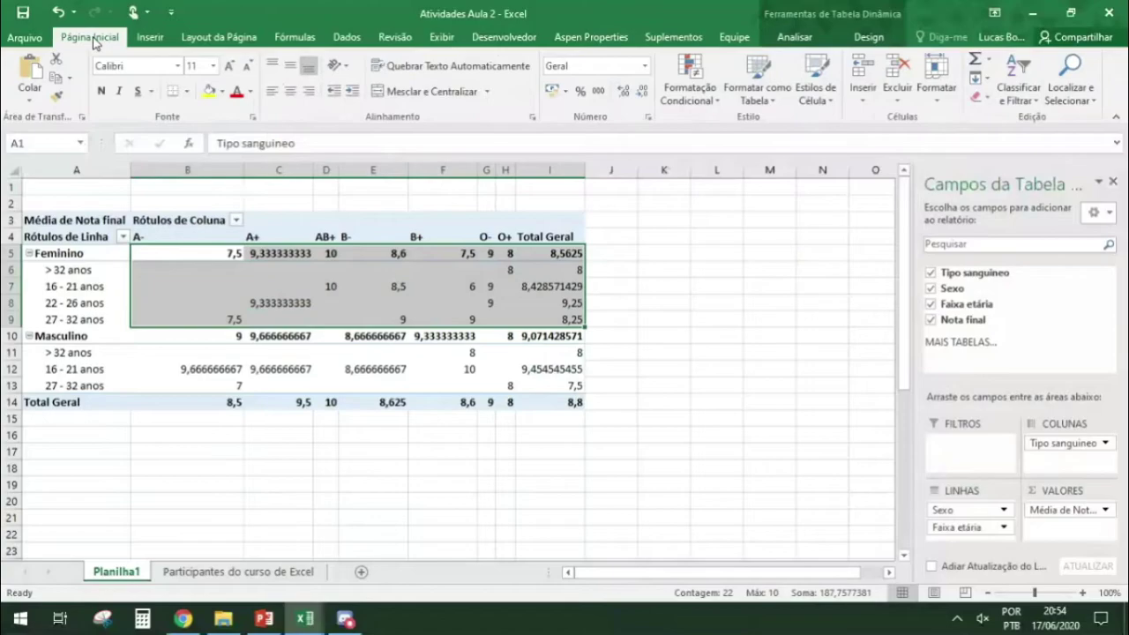
click(624, 92)
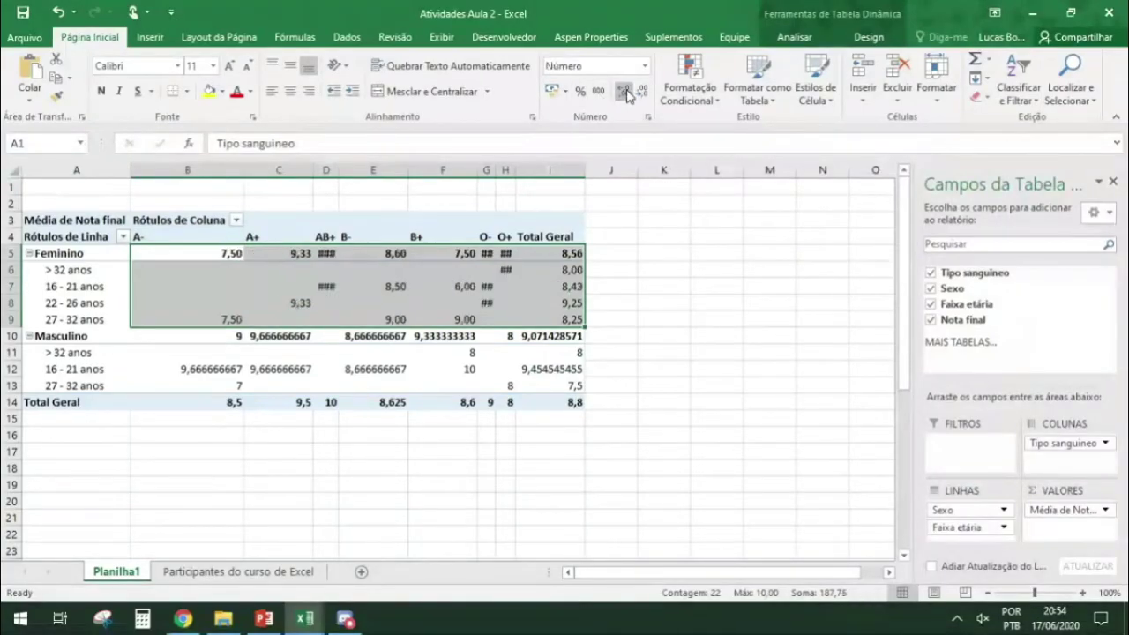
- Widen columns D, G and H so their averages fit, and autofit column B to its contents
click(499, 187)
drag(496, 169, 570, 168)
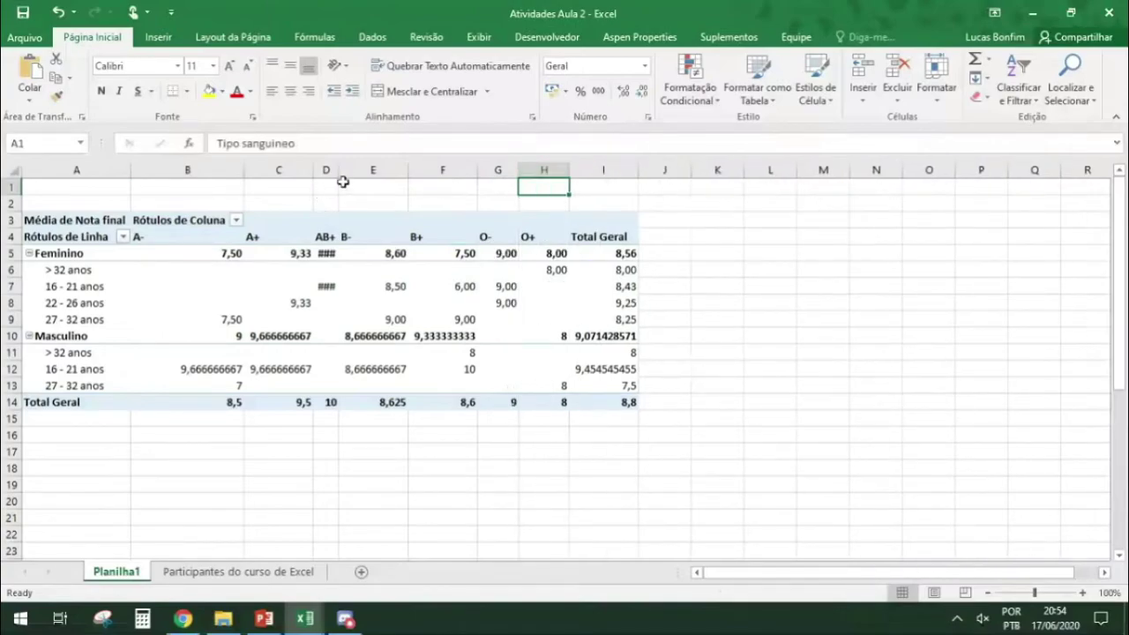
double_click(339, 173)
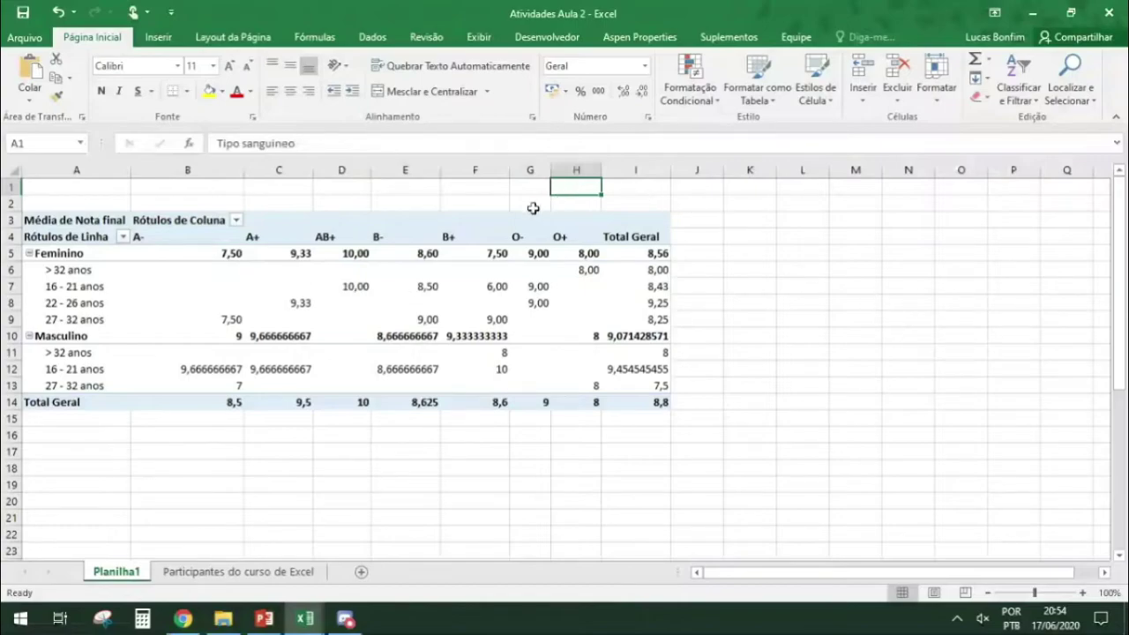
double_click(243, 169)
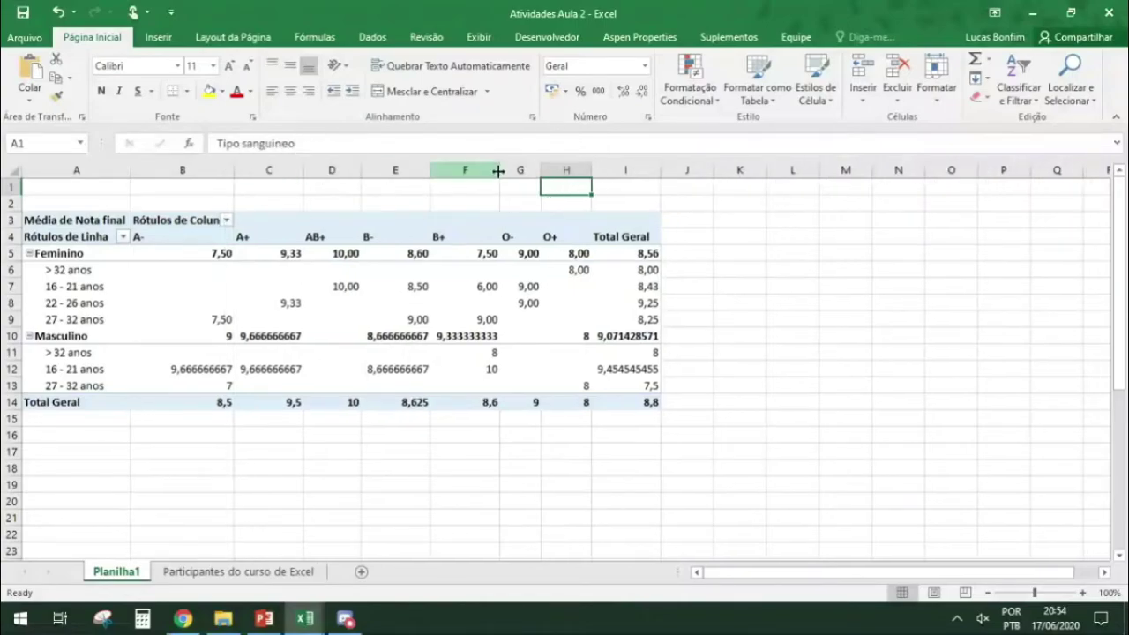
- Change the Nota final value field to summarize by count (Contagem)
click(99, 235)
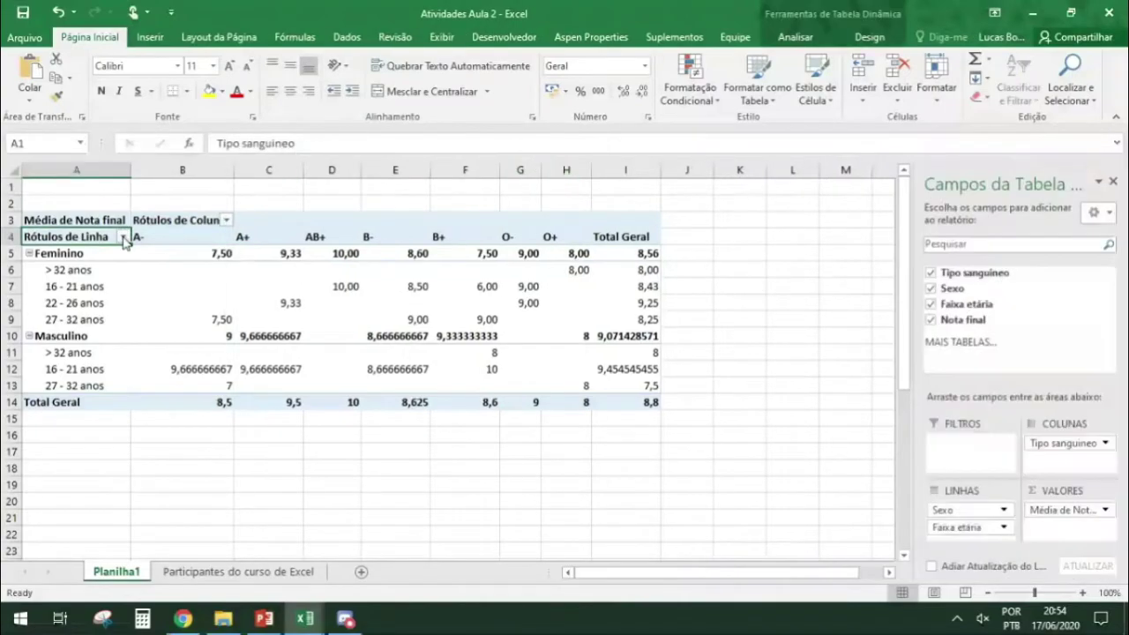
click(1105, 510)
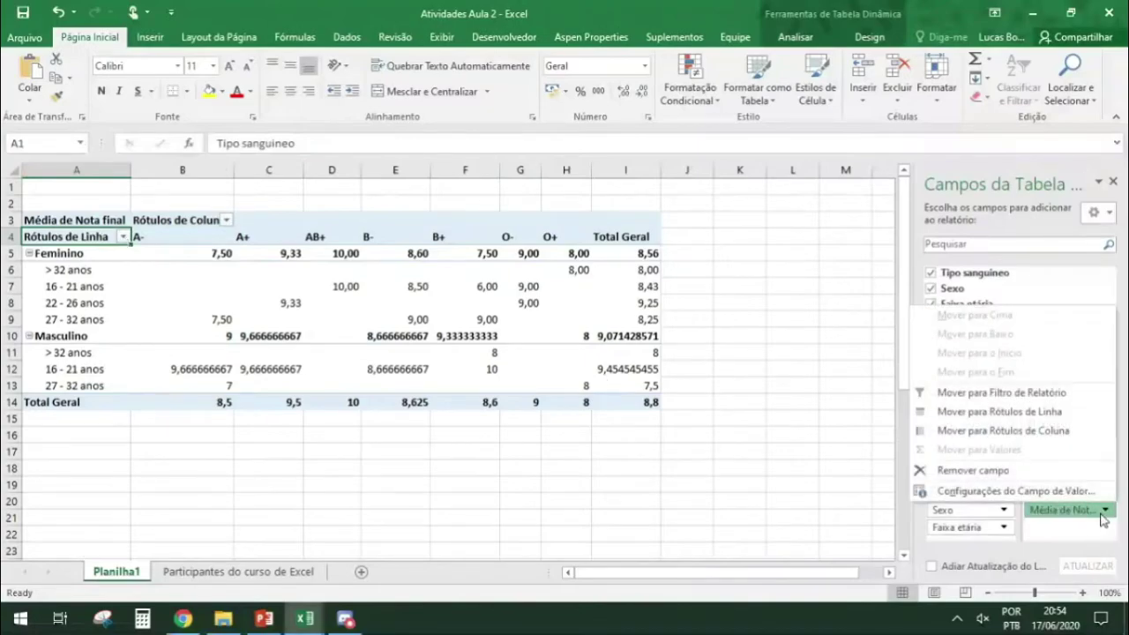
click(1083, 485)
click(349, 301)
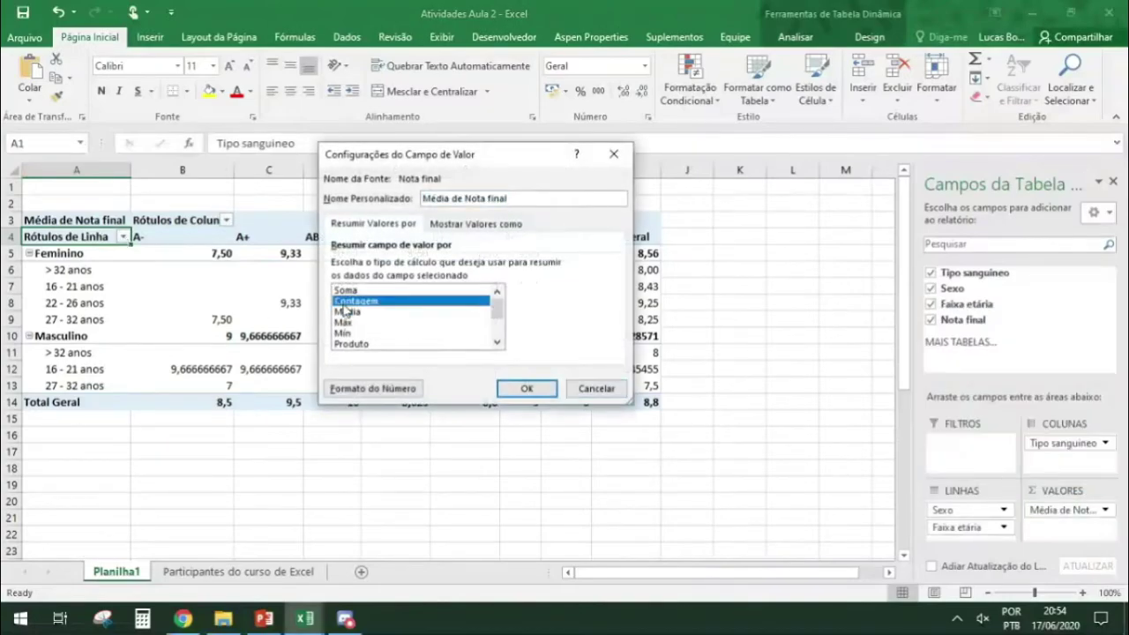
click(527, 389)
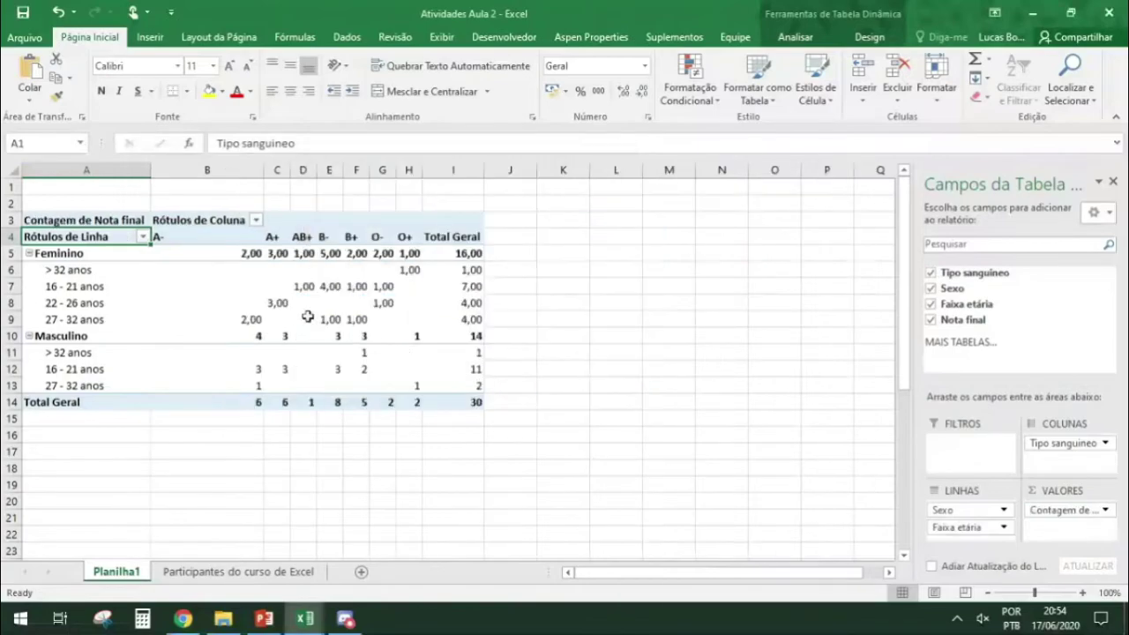
- Narrow column B and examine the Feminino counts for 27 - 32 anos with A- and 22 - 26 anos with A+
click(249, 317)
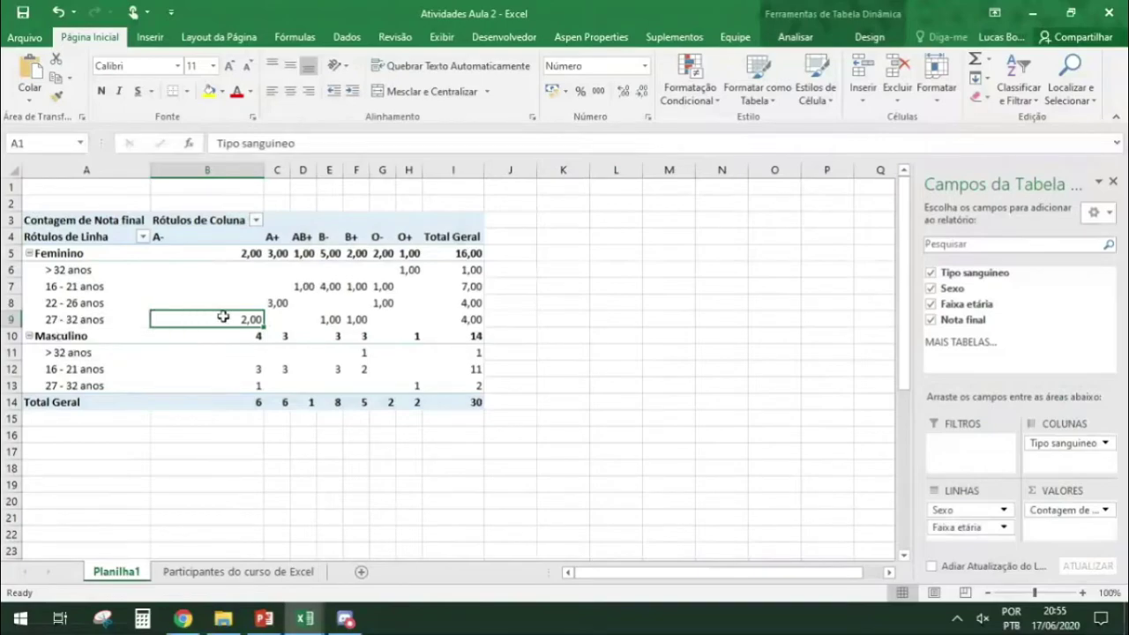
mouse_move(234, 320)
drag(260, 170, 235, 169)
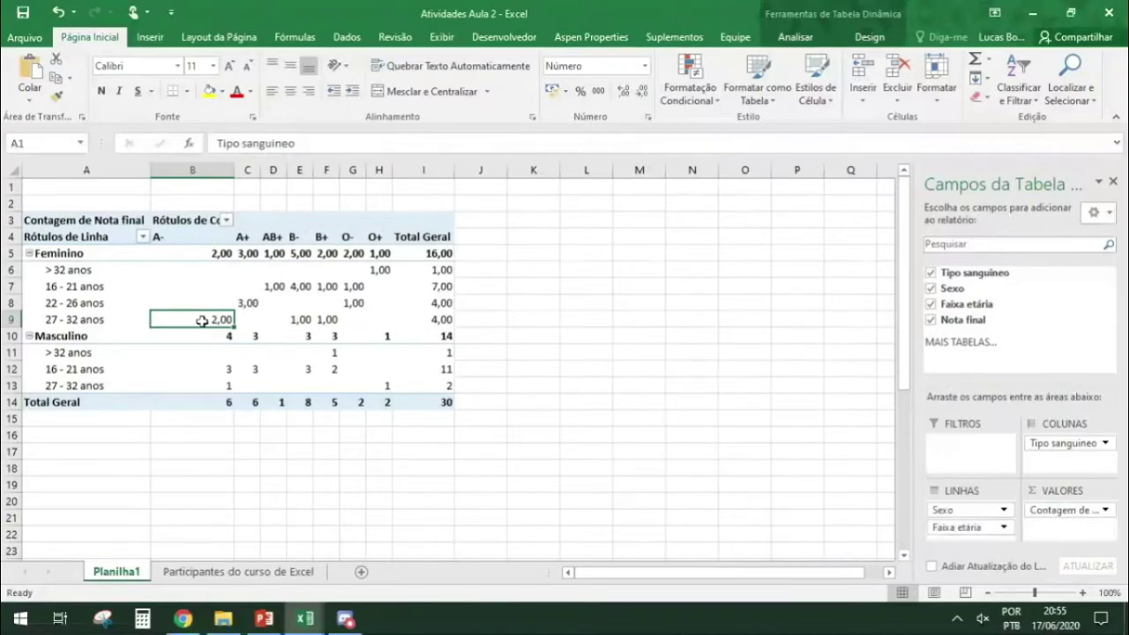
mouse_move(206, 321)
click(245, 303)
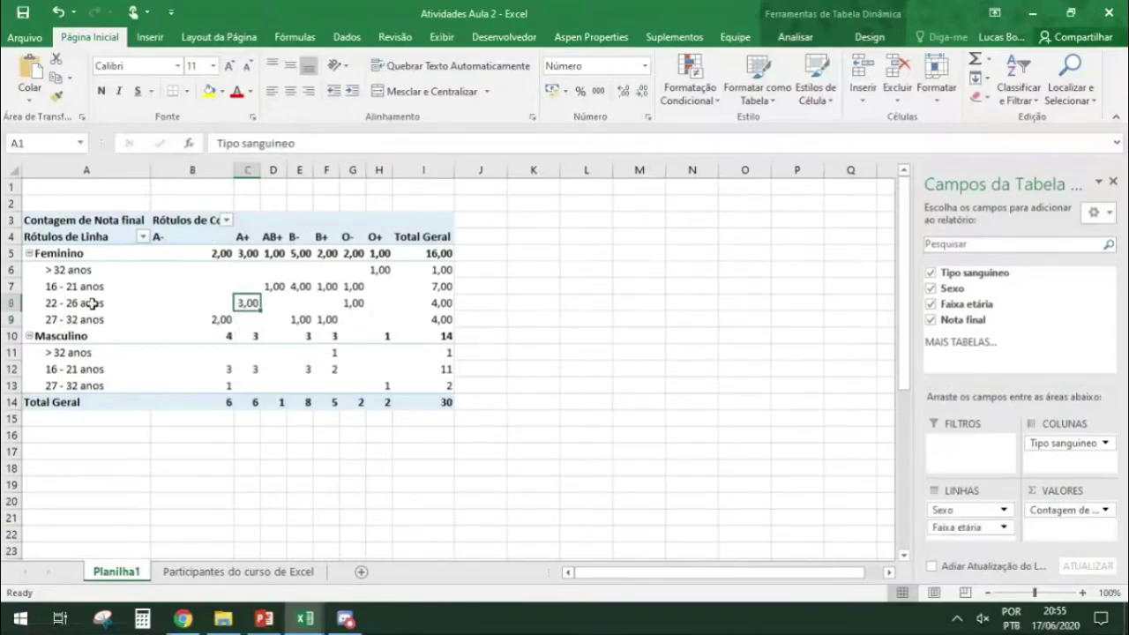
mouse_move(69, 306)
- Insert a Barras Agrupadas pivot chart based on the whole pivot table and move it beside the table
drag(93, 222, 421, 398)
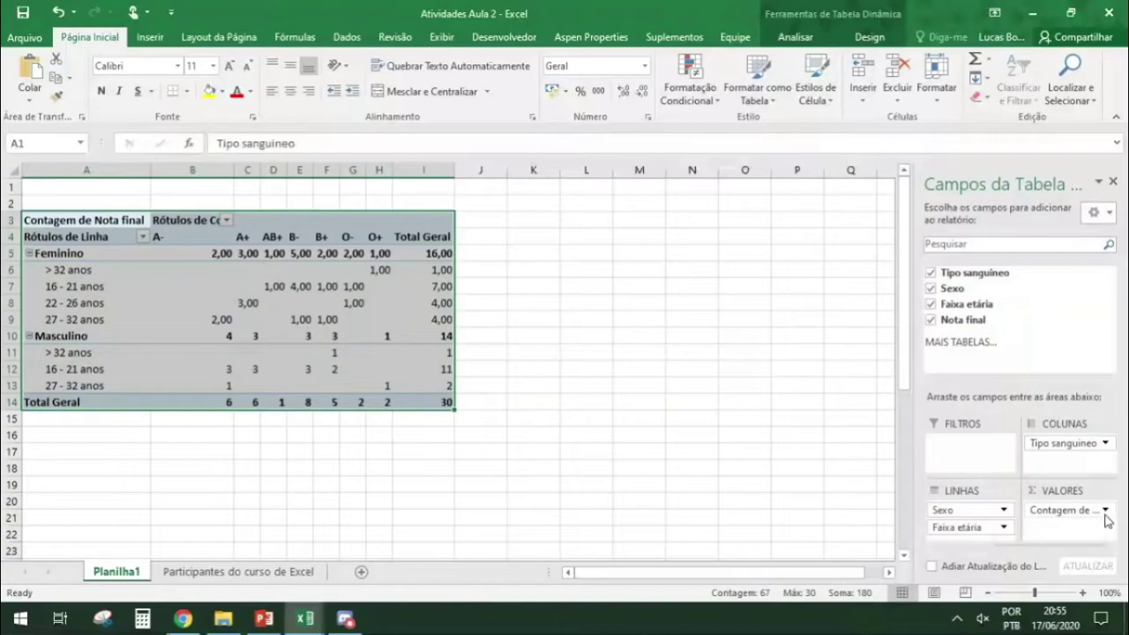
mouse_move(346, 622)
click(866, 39)
click(796, 37)
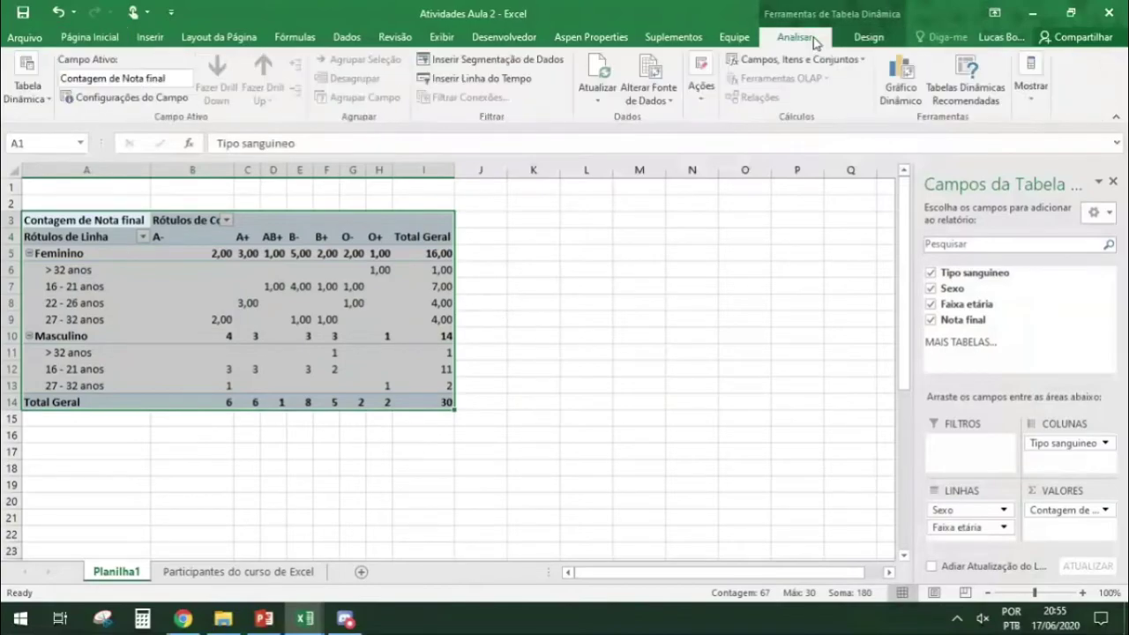
click(909, 93)
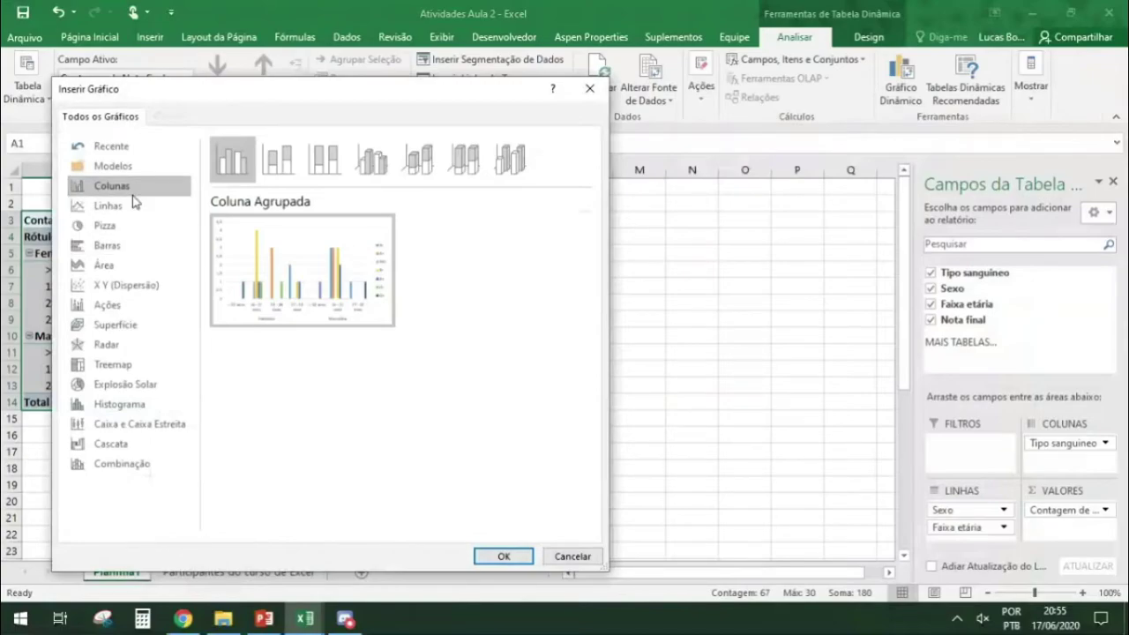
click(128, 256)
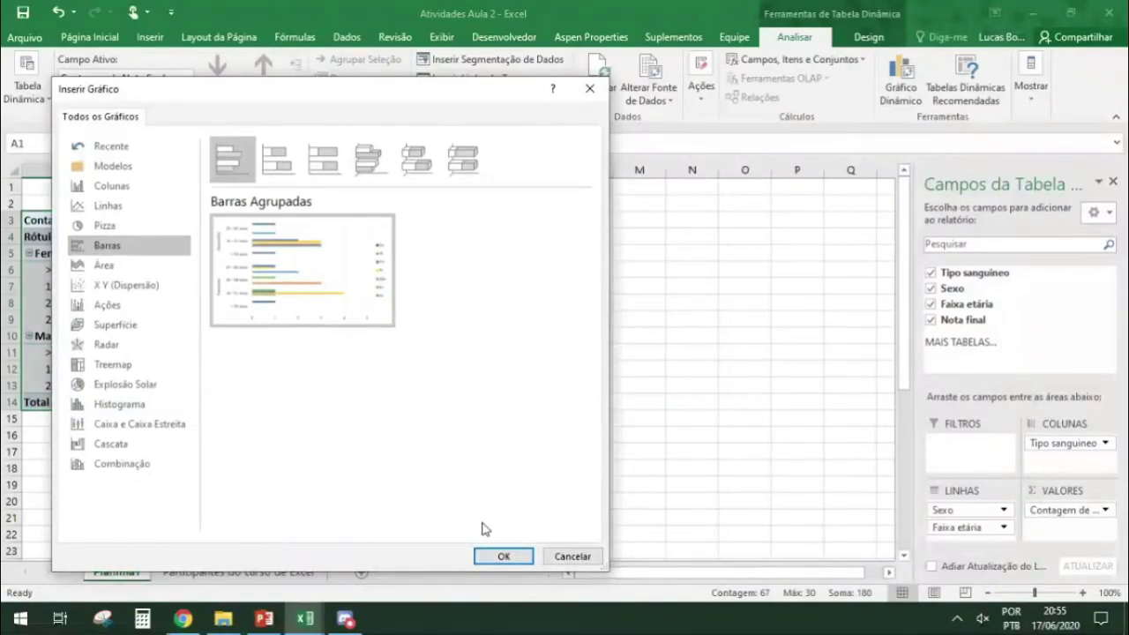
click(504, 556)
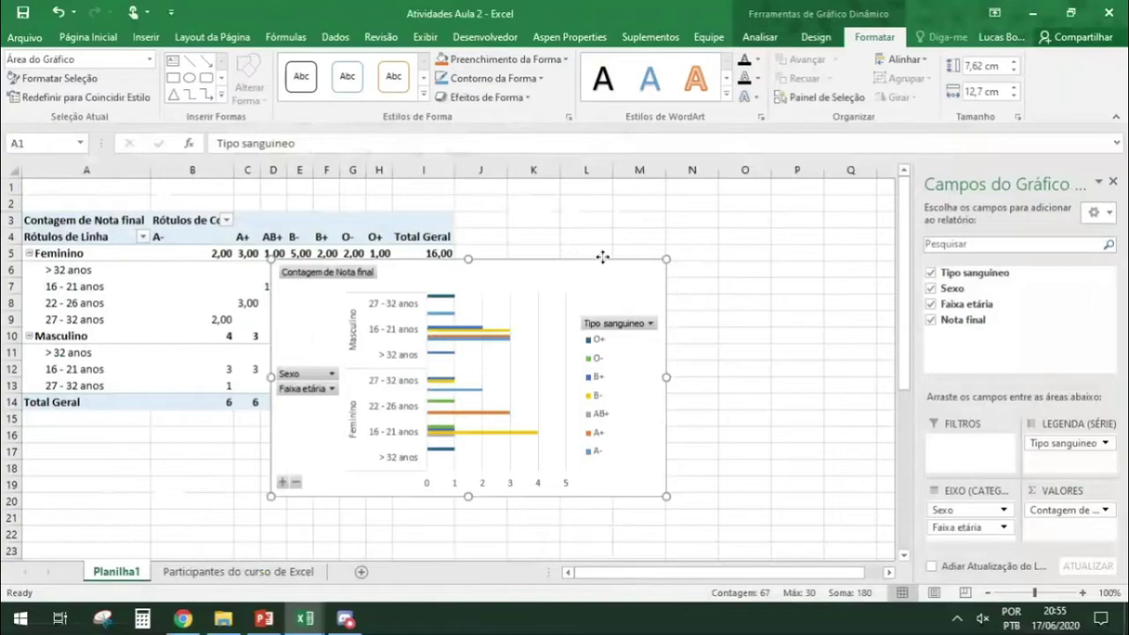
drag(577, 260, 757, 202)
click(558, 359)
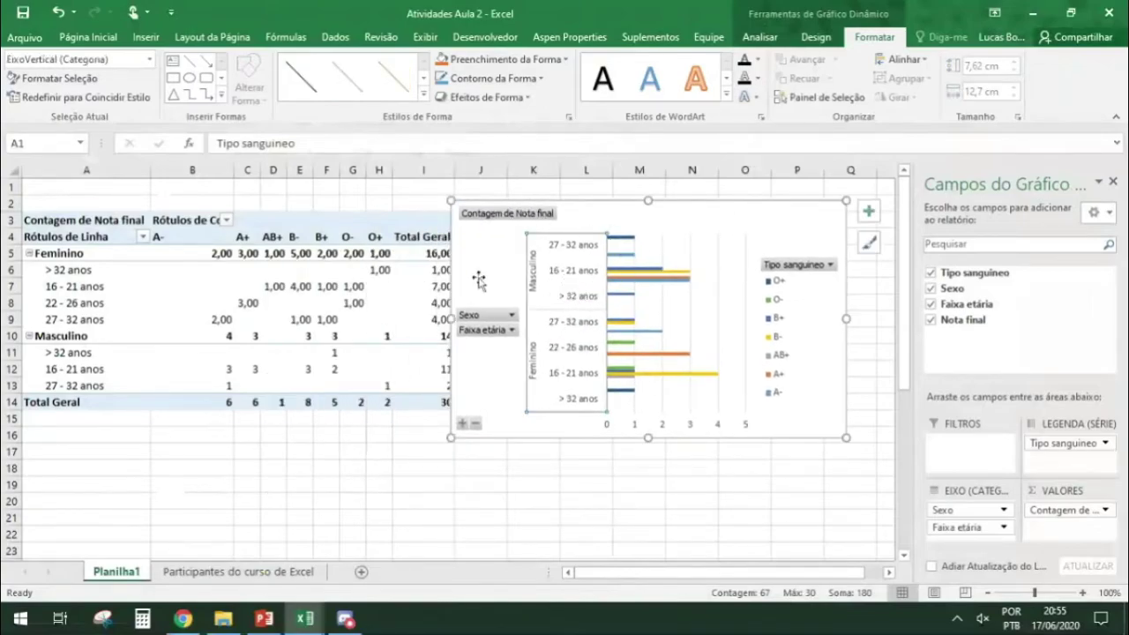
- Check the pivot chart's Sexo filter options, and exclude > 32 anos with the Faixa etária filter
click(510, 316)
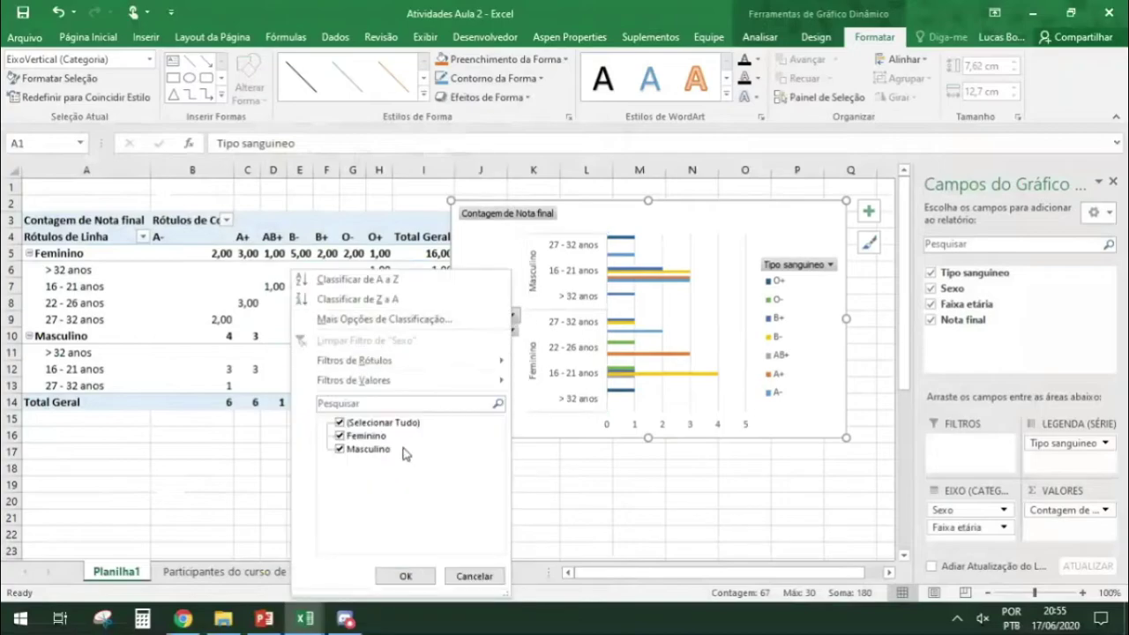
click(459, 578)
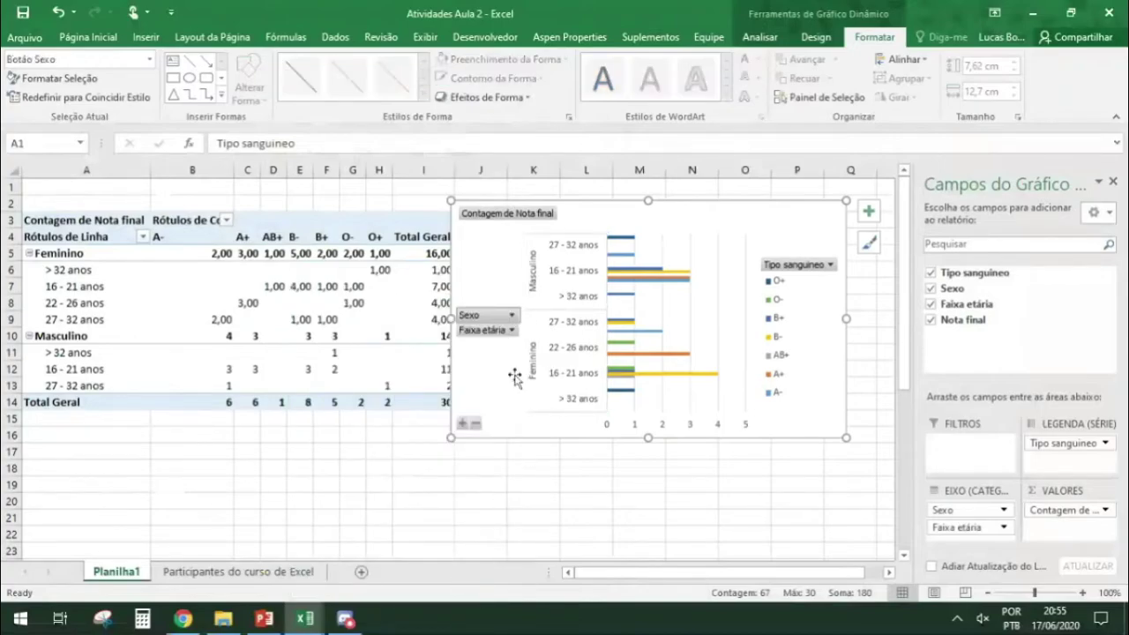
click(512, 330)
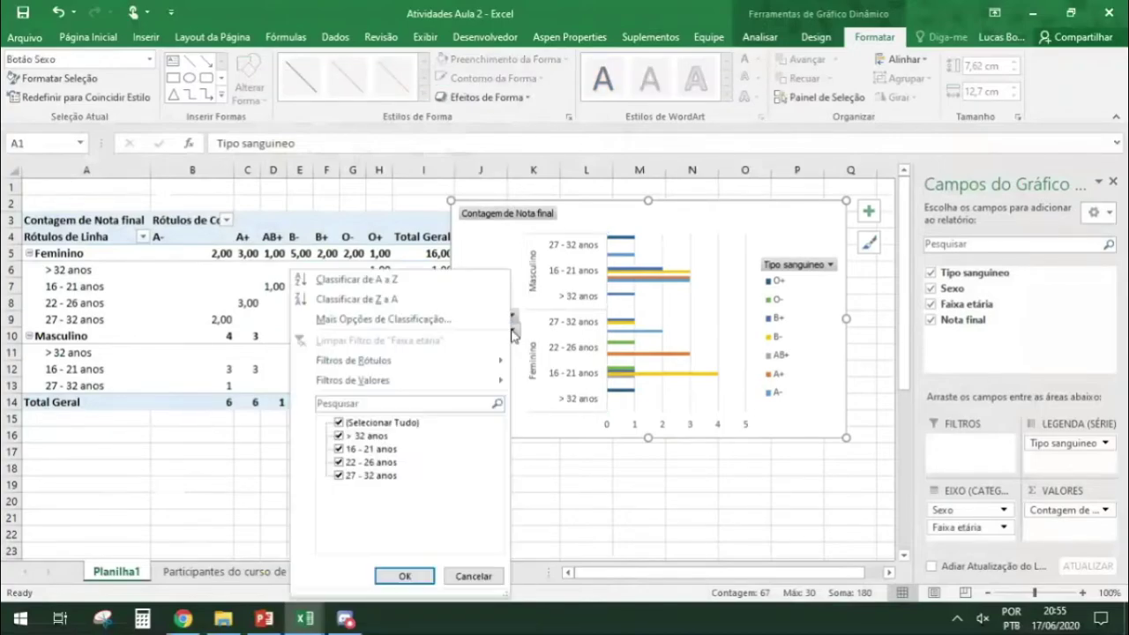
click(338, 449)
click(339, 436)
click(339, 449)
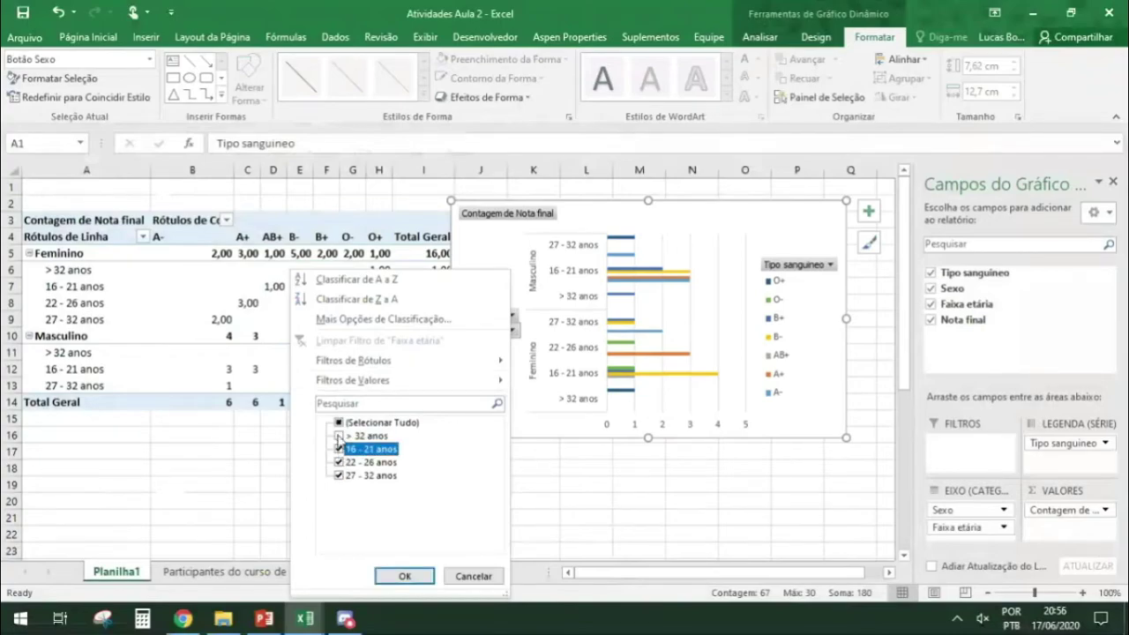
click(403, 573)
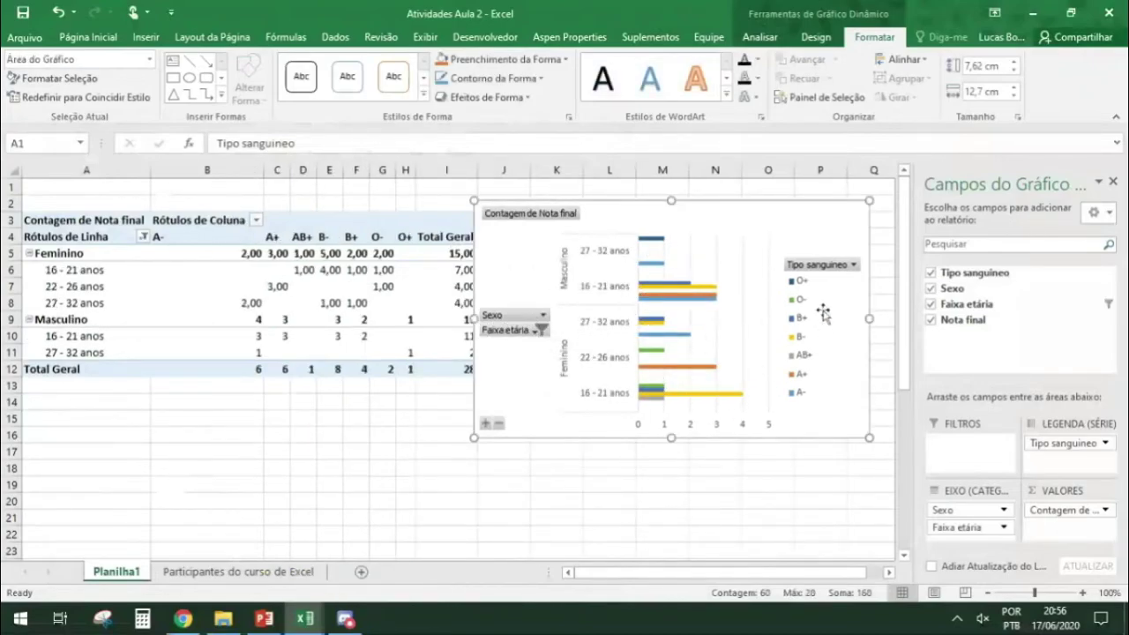
- Filter the pivot chart's Tipo sanguineo field to A- and A+ only
click(854, 265)
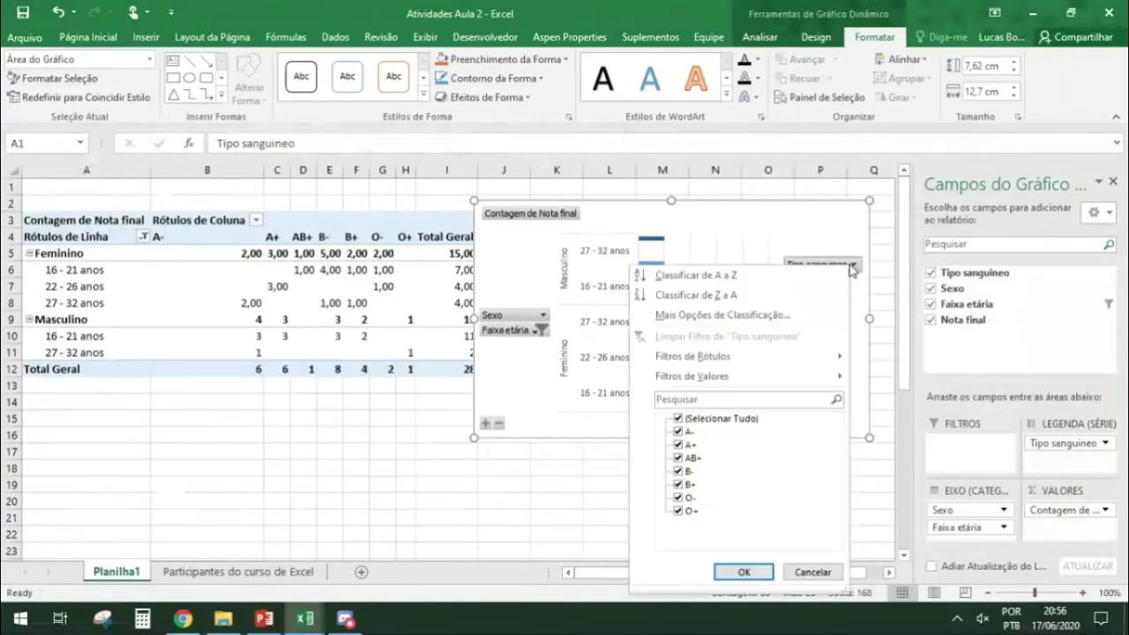
click(677, 458)
click(677, 471)
click(678, 485)
click(678, 497)
click(678, 511)
click(743, 572)
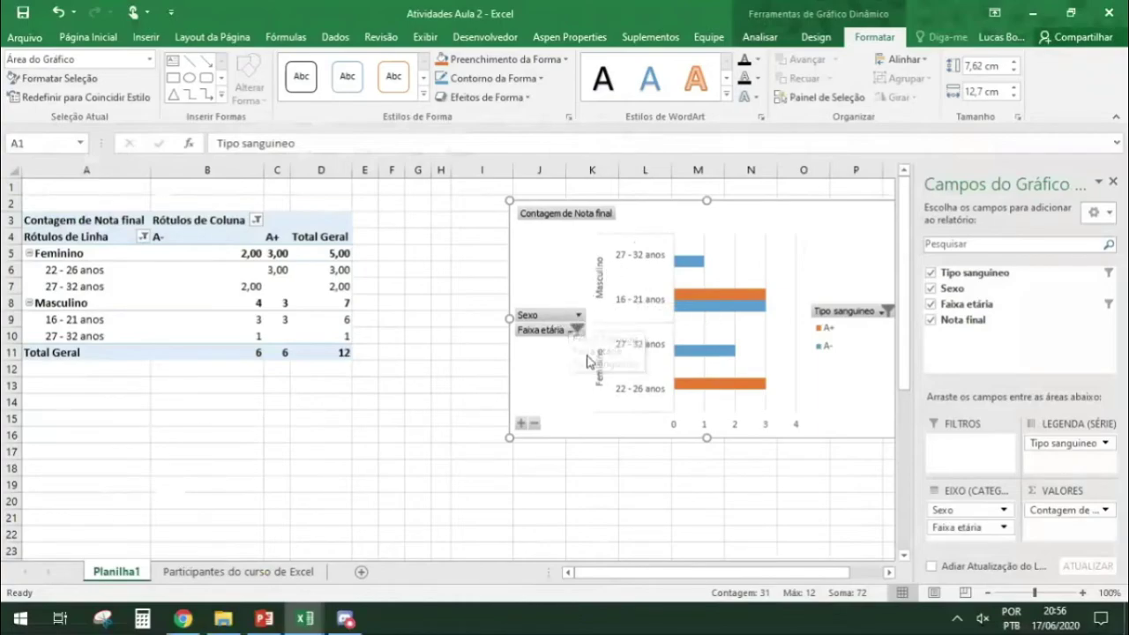
- Filter the pivot chart's Sexo field to Masculino only and move the chart closer to the pivot table
click(579, 318)
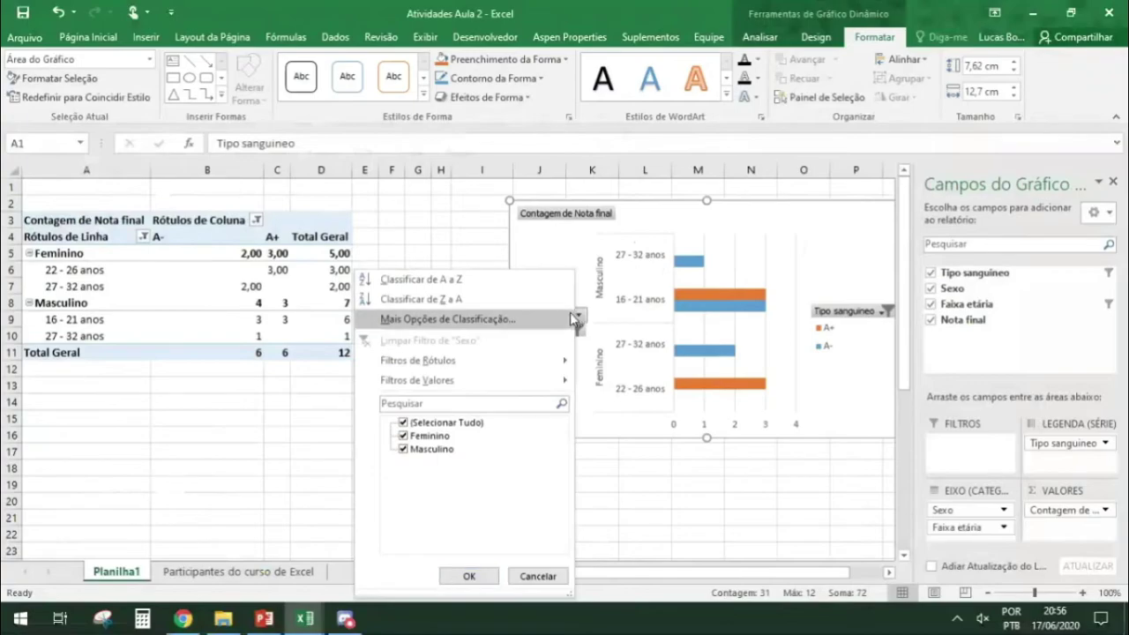
click(425, 453)
click(411, 439)
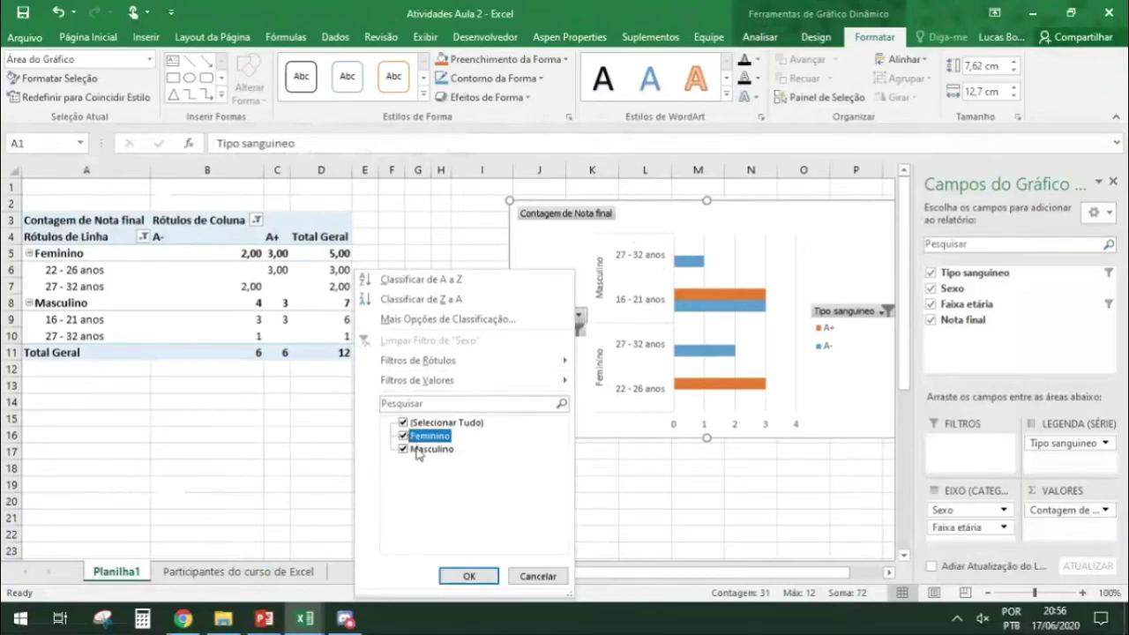
click(403, 435)
click(468, 576)
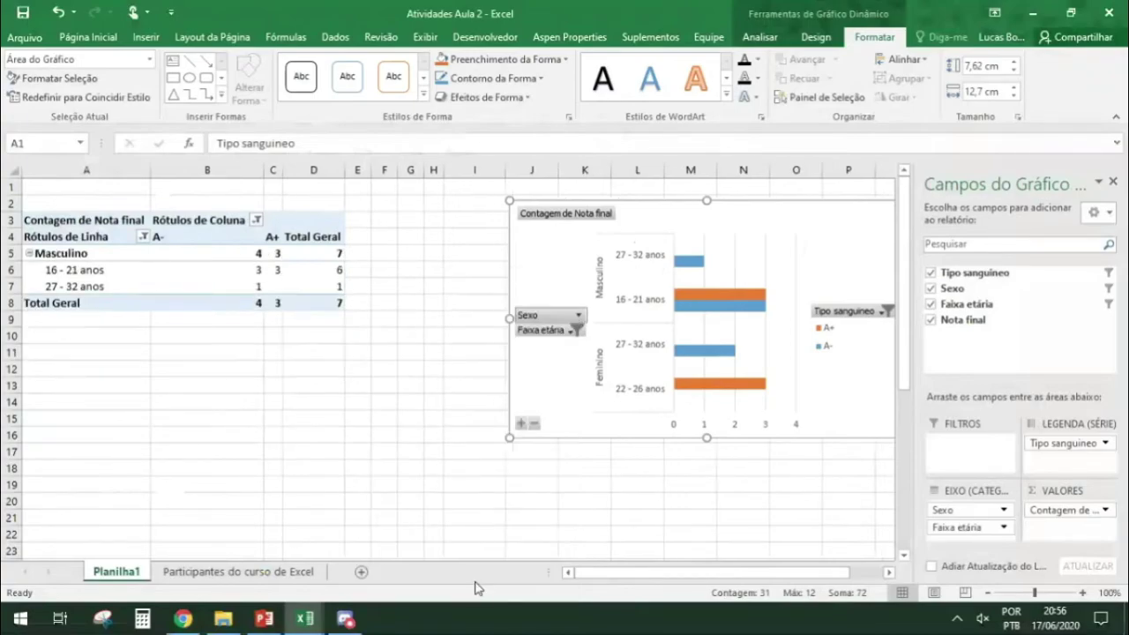
drag(671, 205, 547, 197)
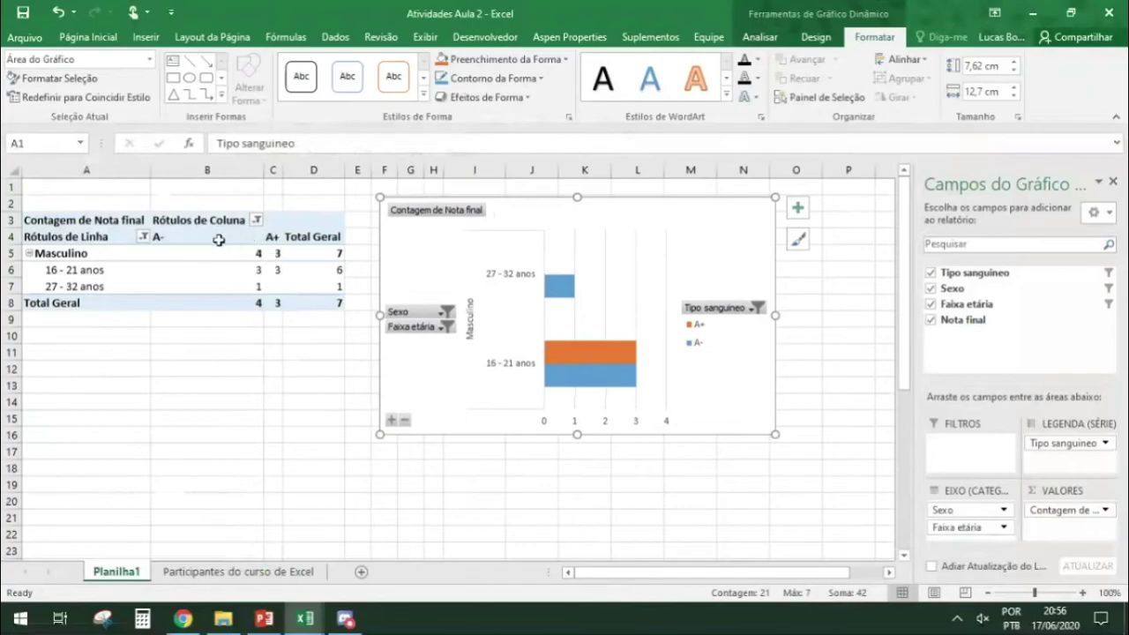
drag(103, 221, 331, 303)
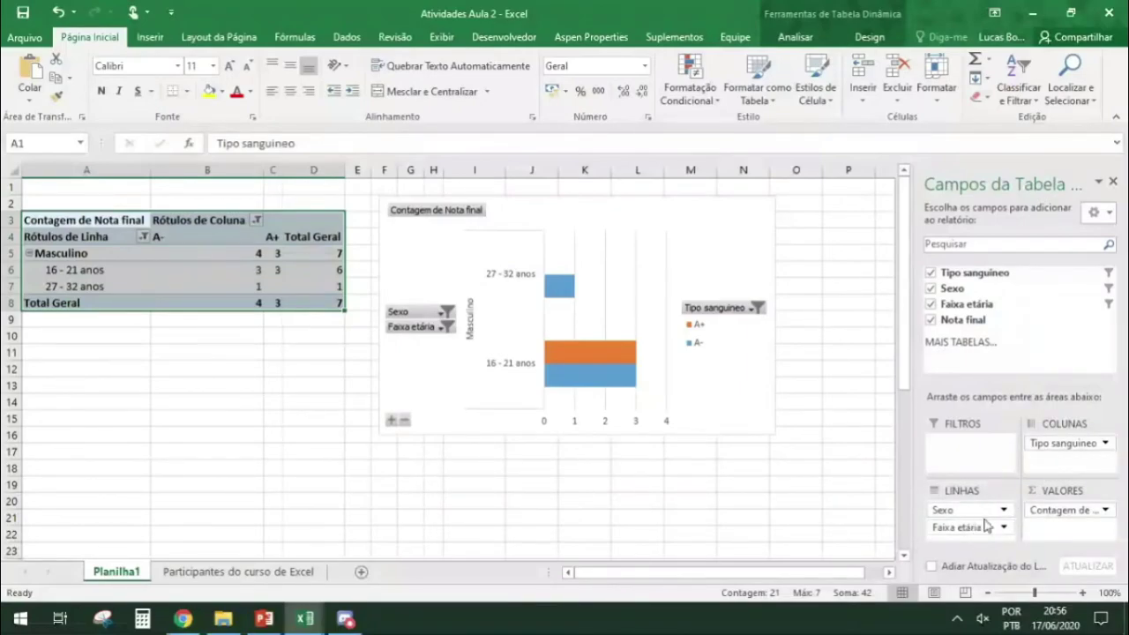
click(1104, 510)
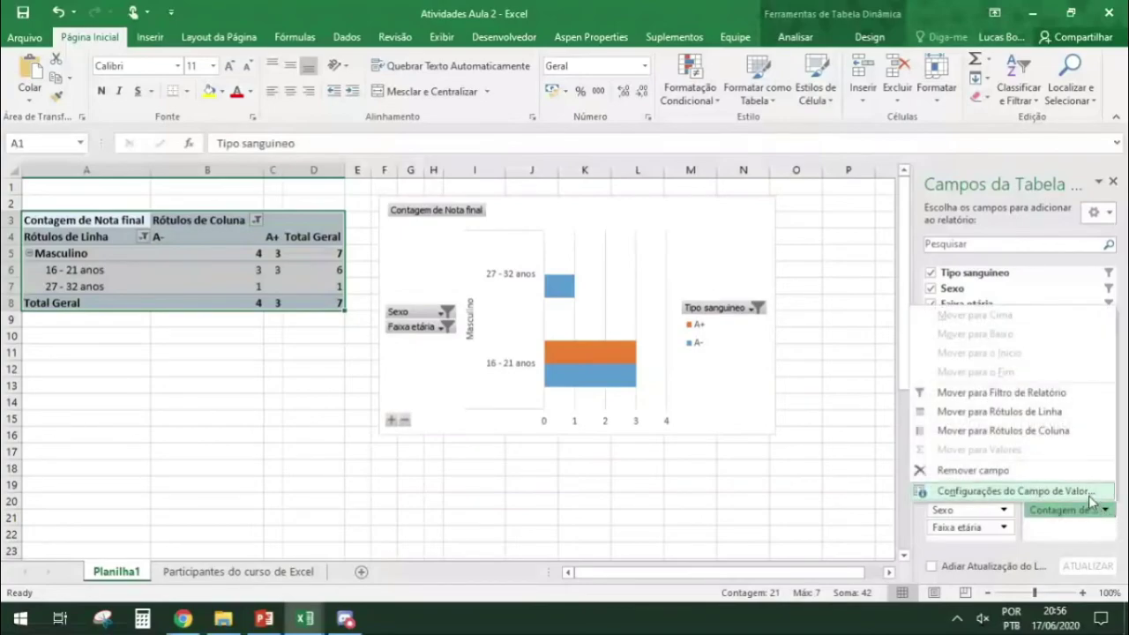
click(1015, 491)
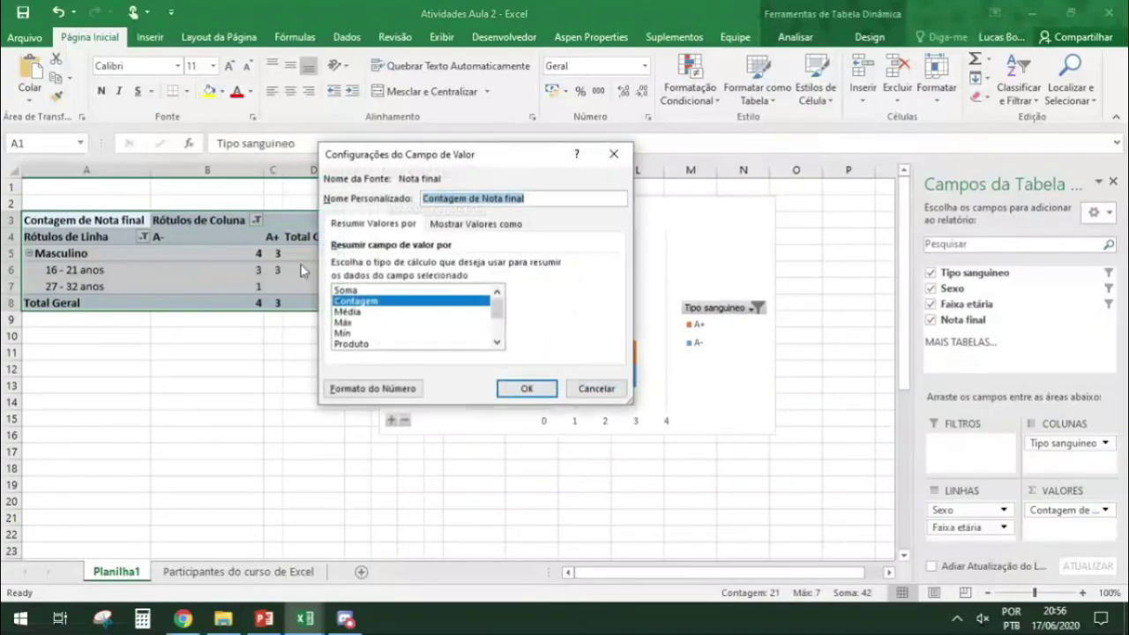
click(346, 322)
mouse_move(495, 309)
mouse_down()
mouse_move(498, 326)
mouse_move(499, 310)
mouse_up()
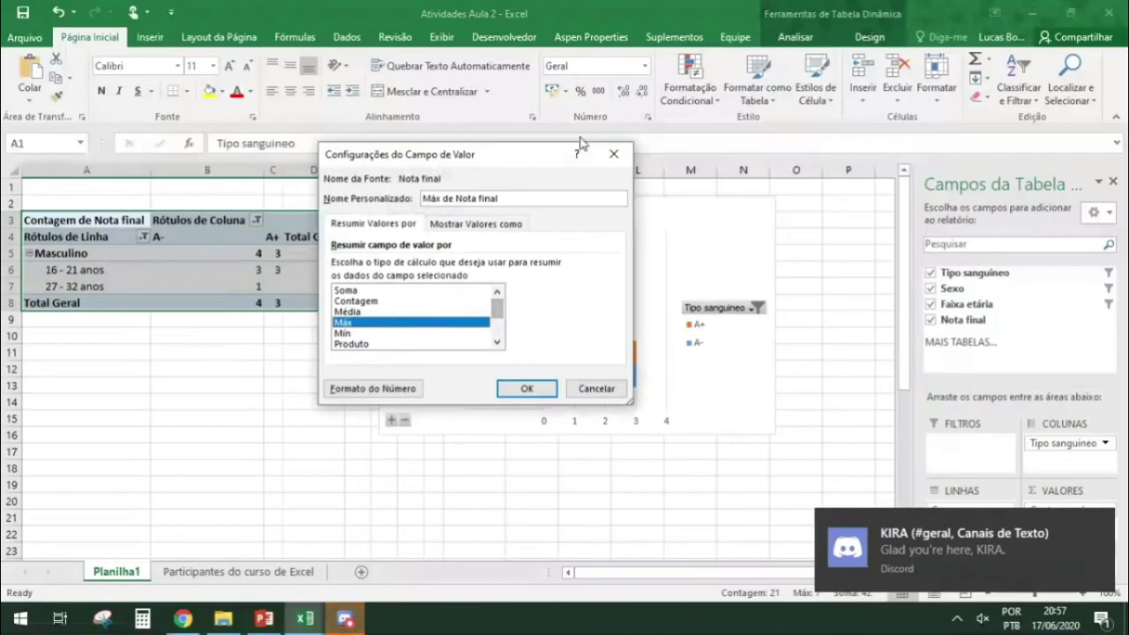
click(613, 154)
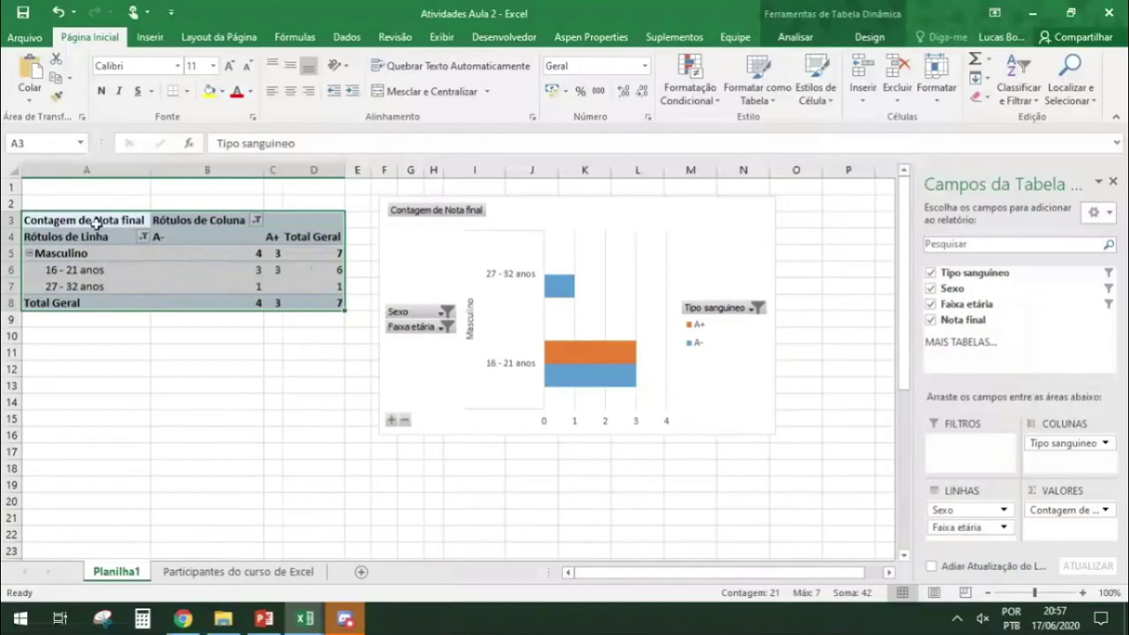
- Select the whole filtered pivot table, A3:D8, and close the Atividades Aula 2 workbook
drag(94, 219, 303, 303)
click(1104, 13)
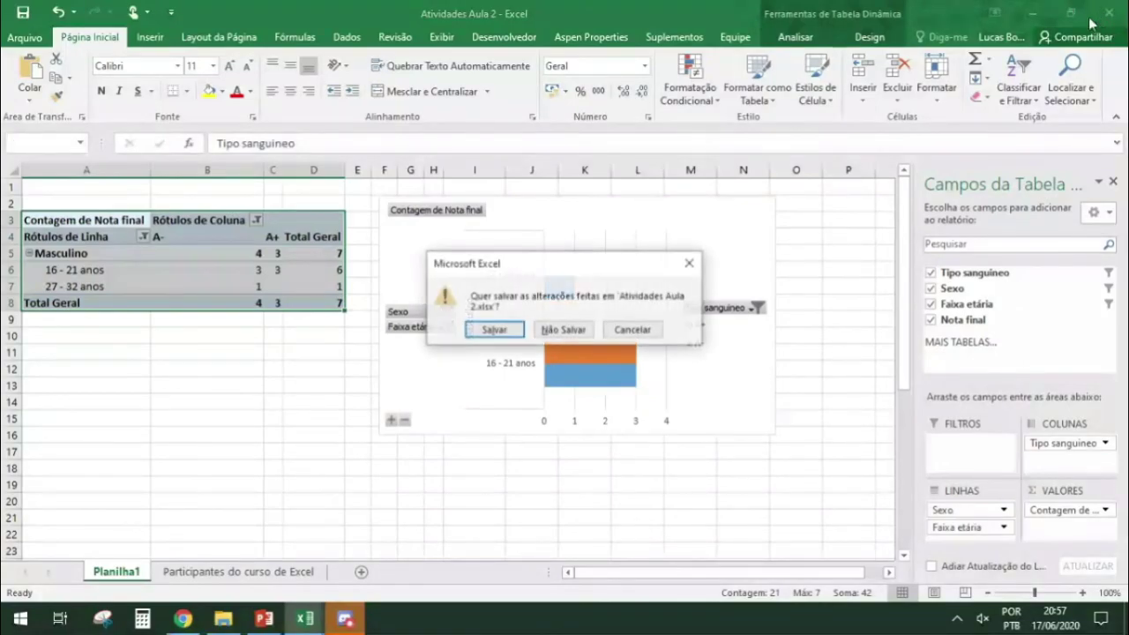